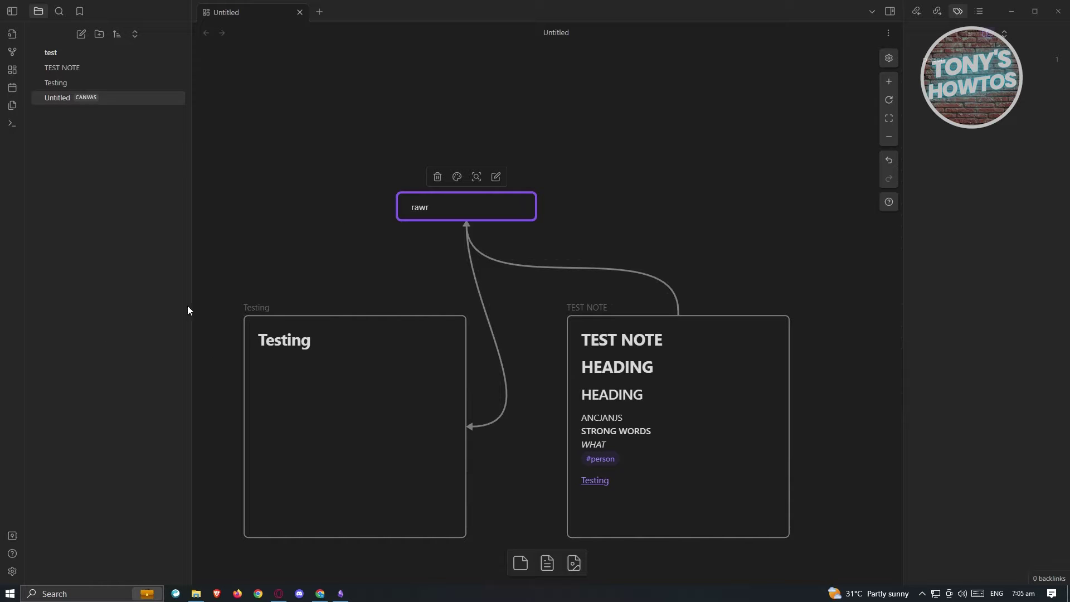
Open the community plugins settings and turn on community plugins for the vault
left_click(13, 571)
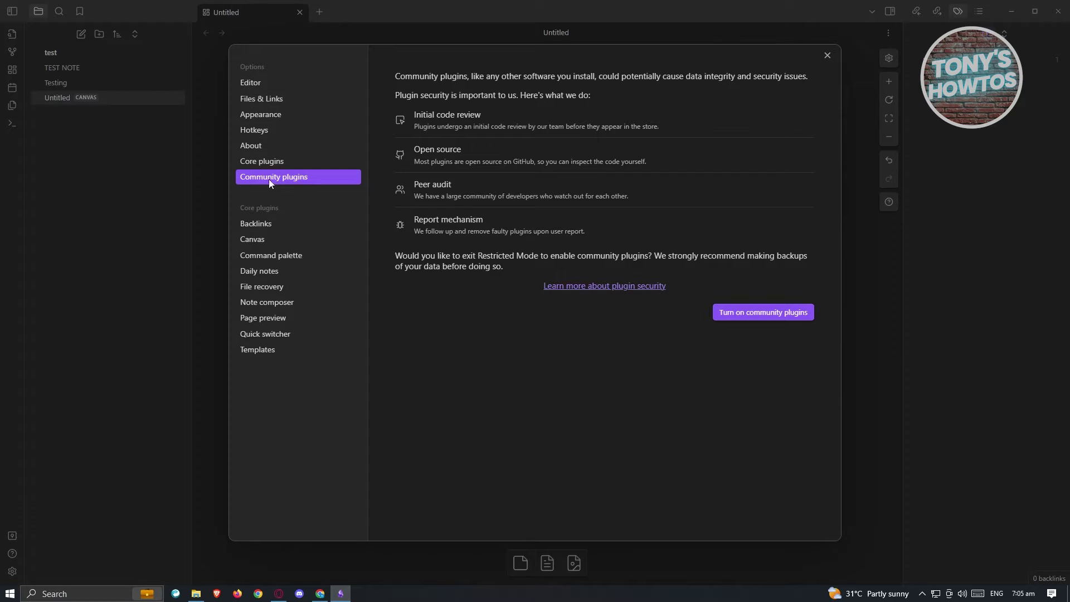
left_click(290, 163)
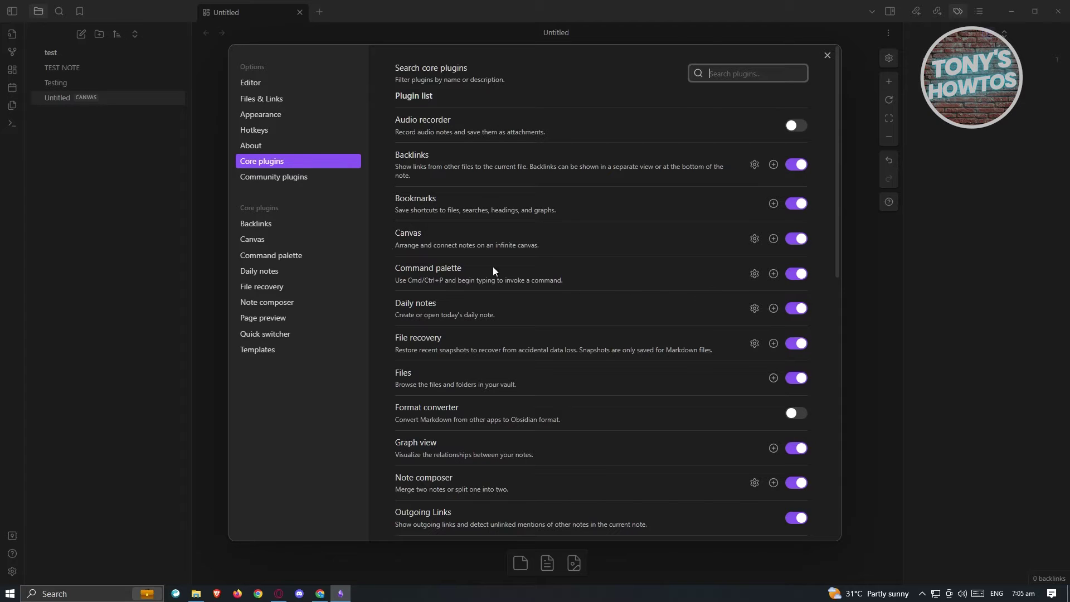
left_click(279, 178)
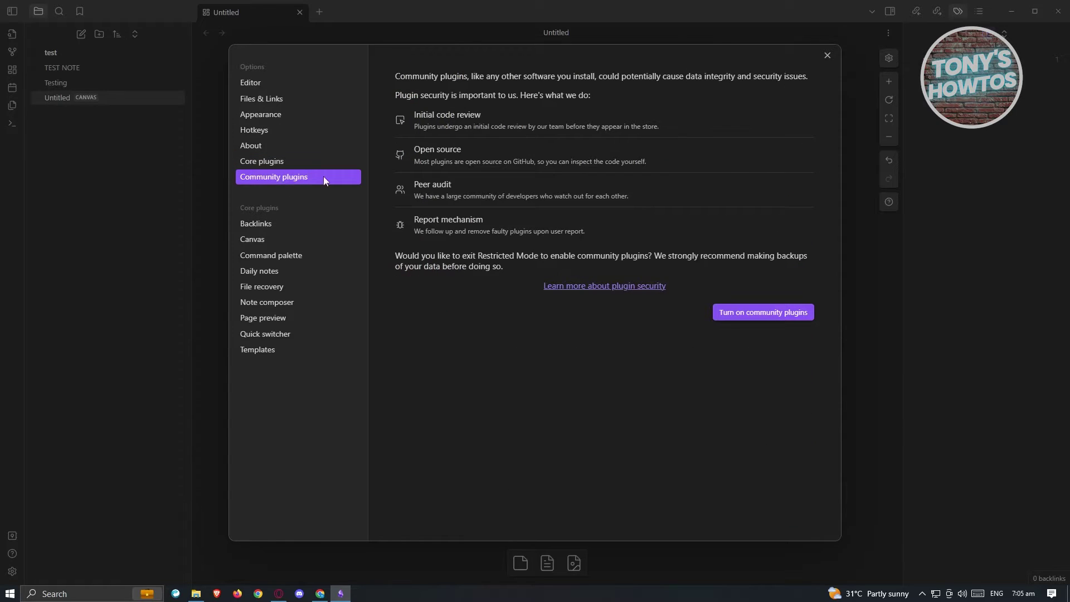
left_click(760, 316)
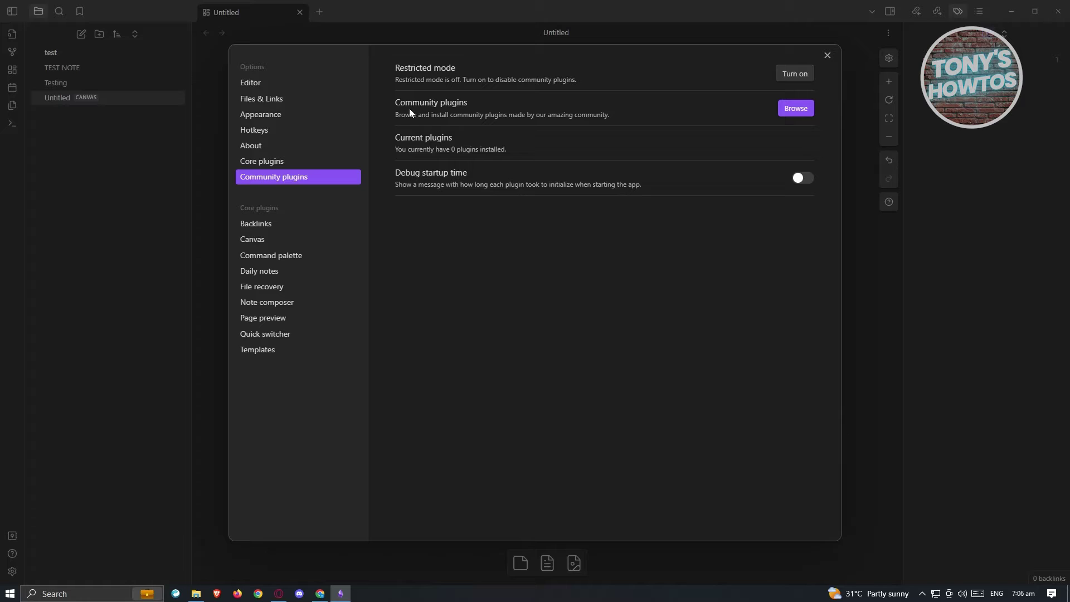
Browse the community plugins for "setting sear" and view the details of the Settings Search plugin
left_click(796, 108)
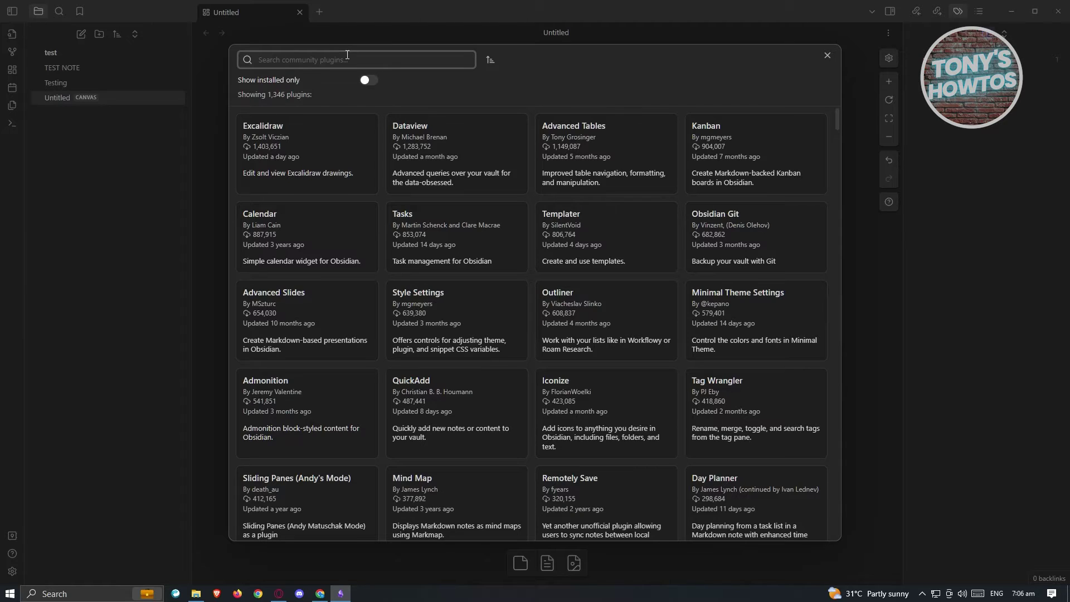
type("setting")
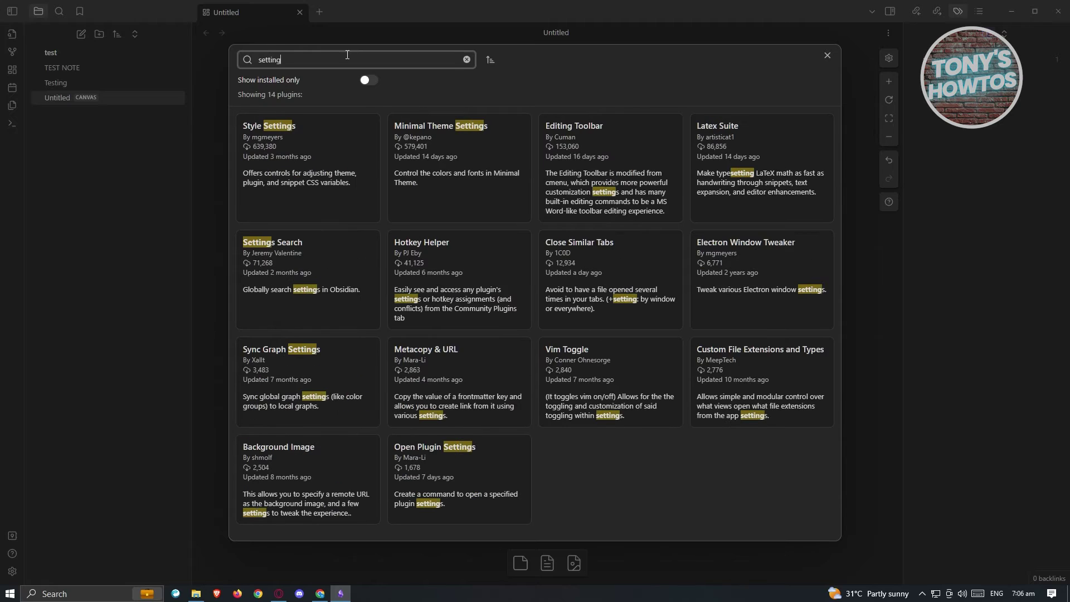
type(" seach")
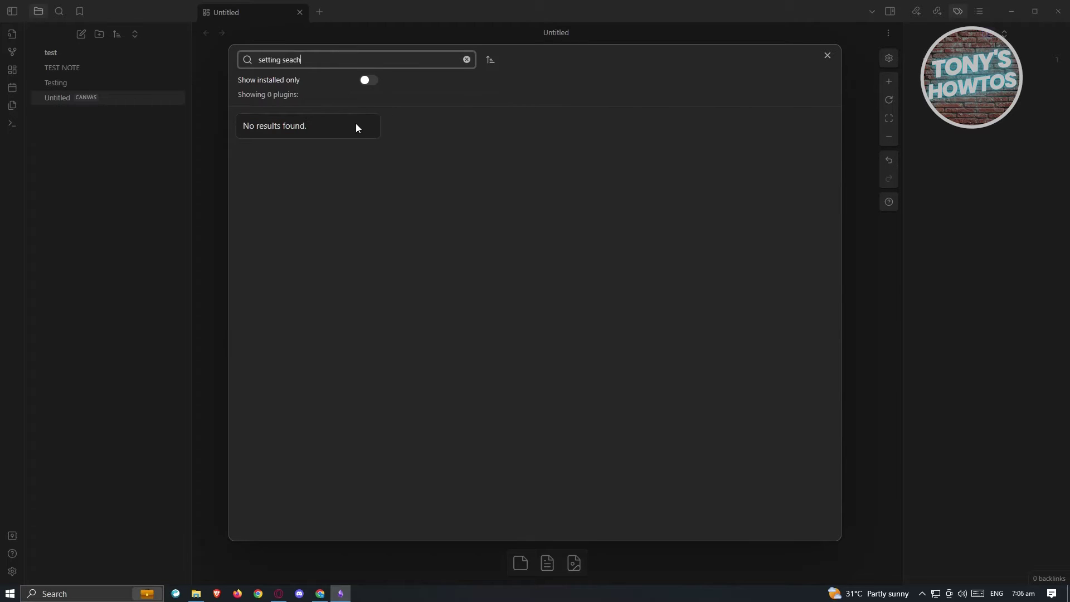
key("BackSpace")
key("BackSpace")
type("r")
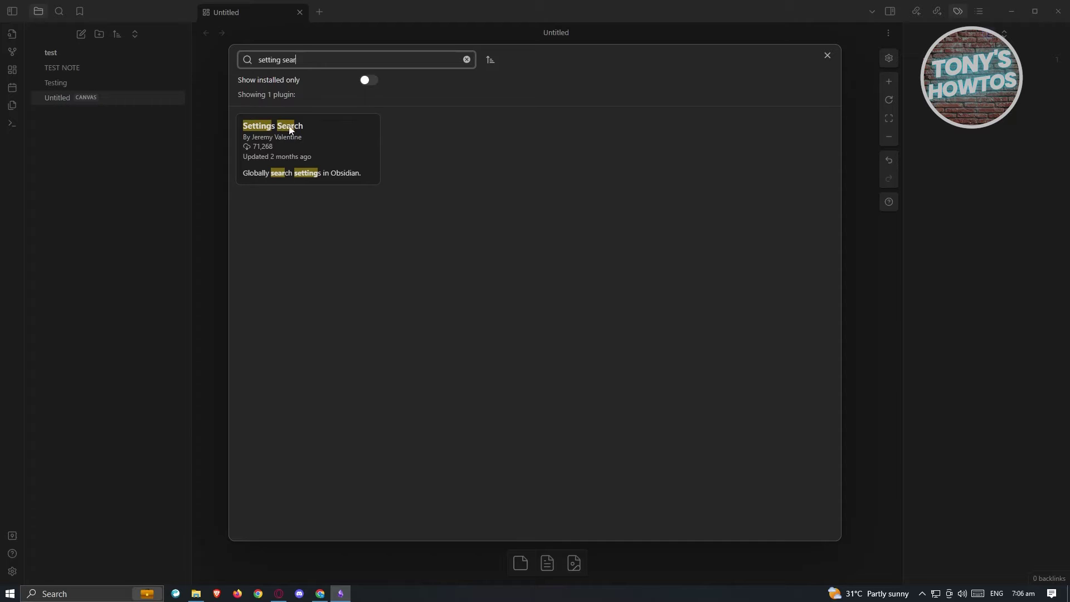
left_click(331, 137)
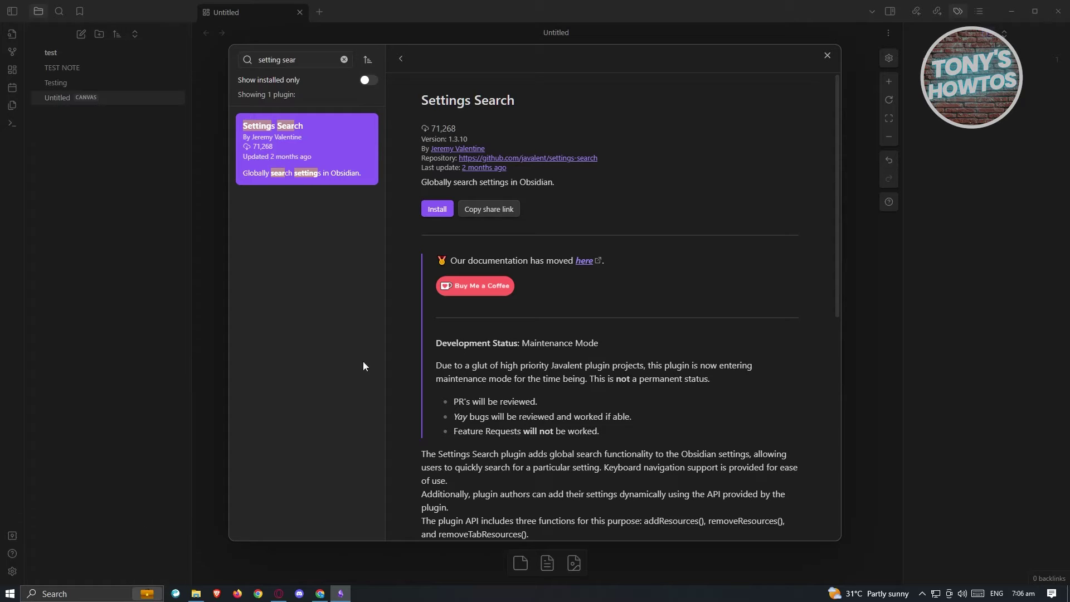
left_click(827, 55)
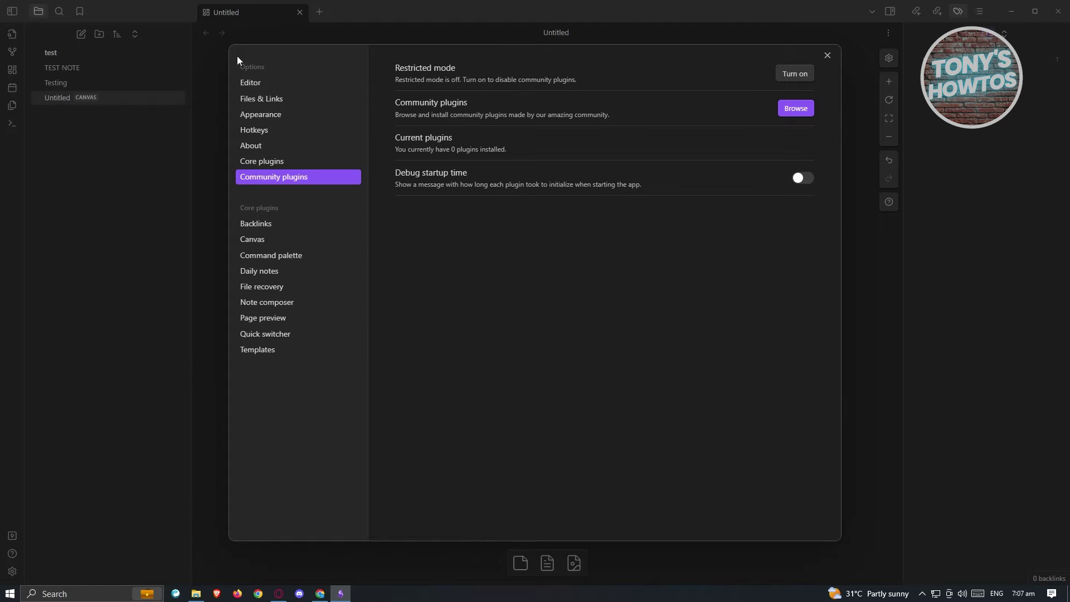
Find the Settings Search plugin among the community plugins with "search sett" and install it
left_click(804, 113)
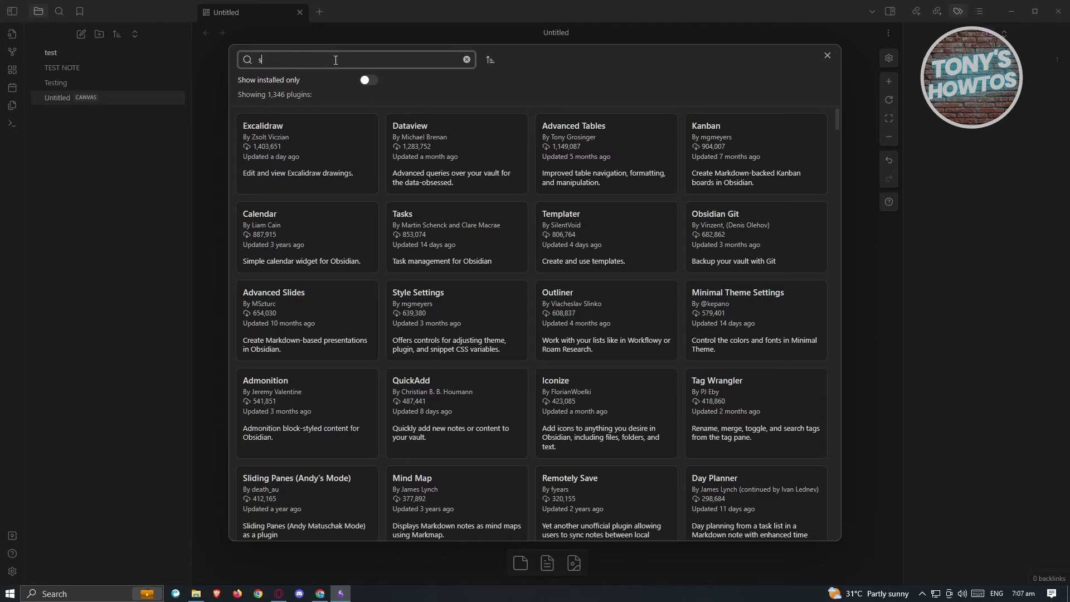
type("search sett")
left_click(333, 149)
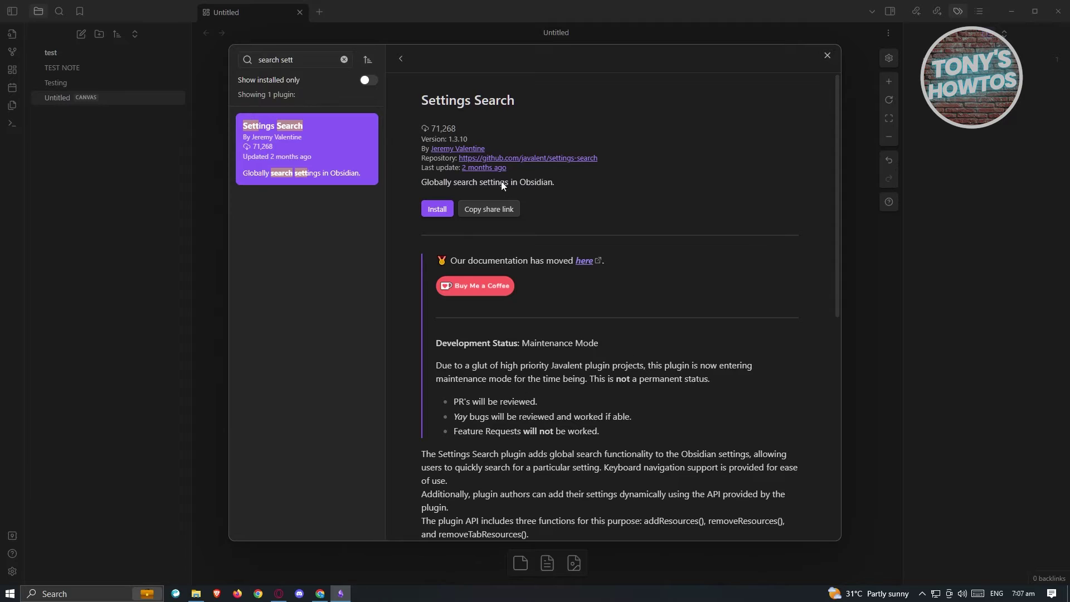
left_click(438, 210)
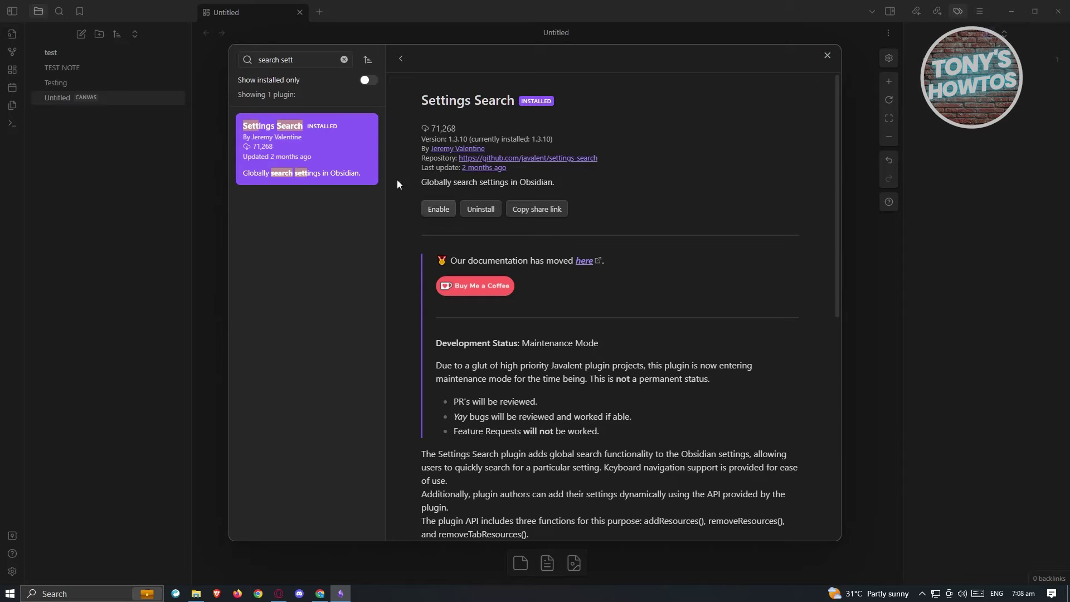
Check the reopened settings, including Files & Links and Editor, for a settings search field, and close the application window
left_click(828, 56)
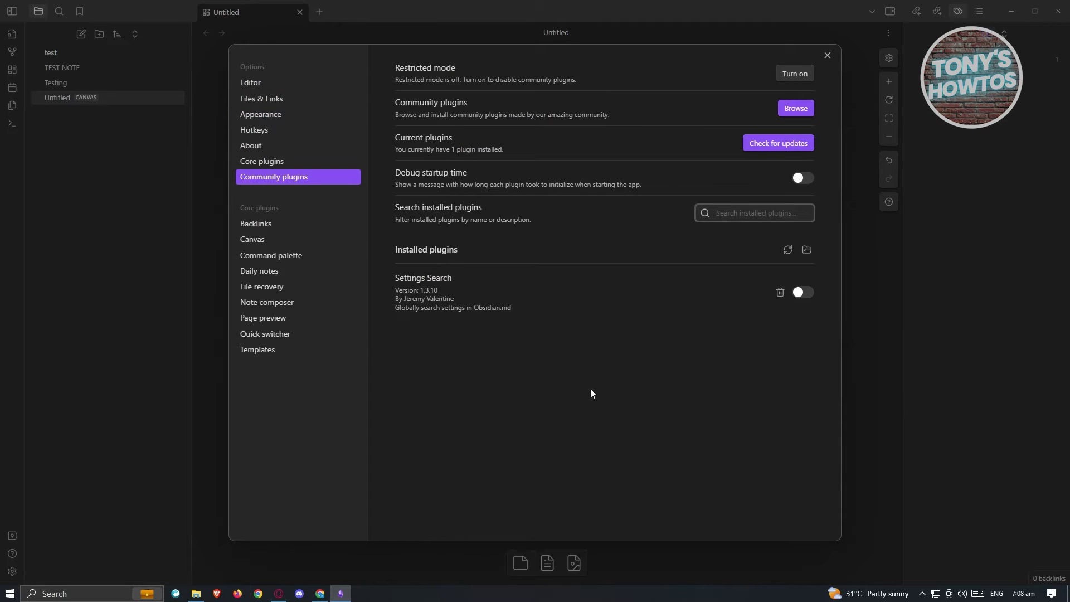
left_click(827, 56)
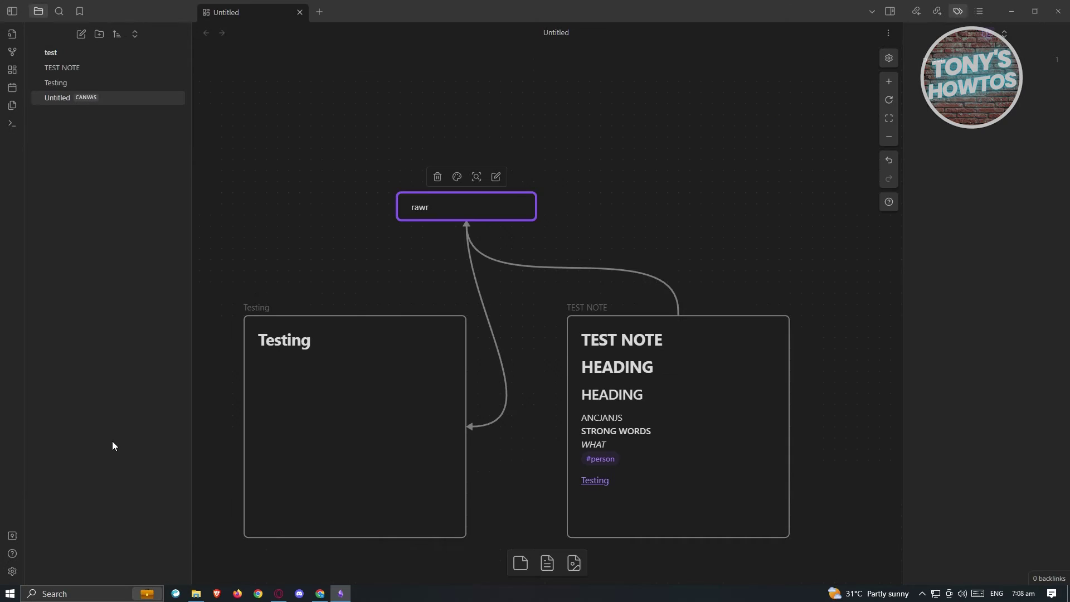
left_click(11, 572)
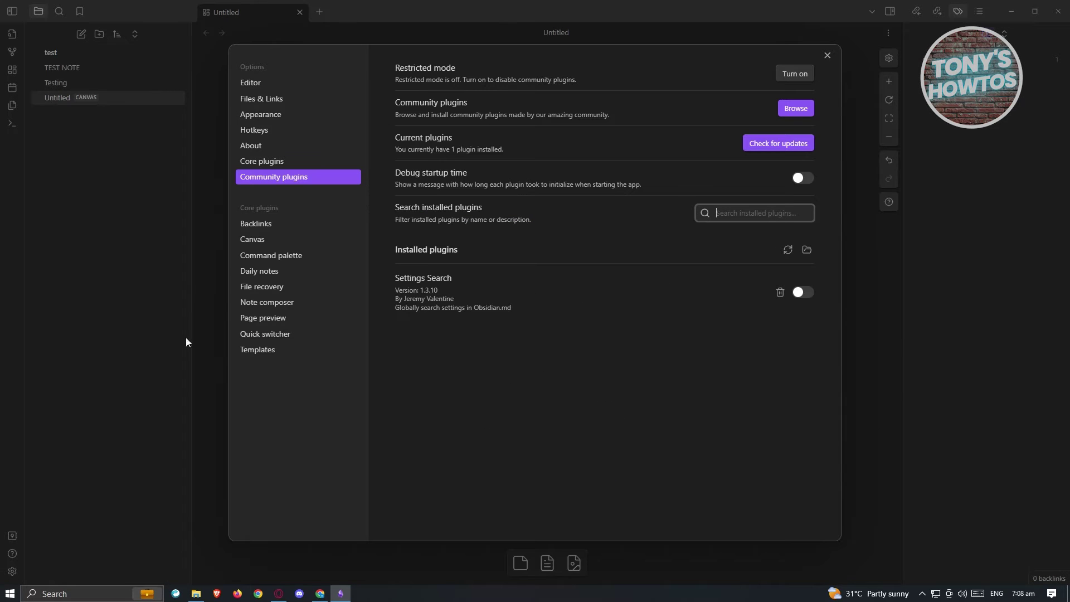
left_click(290, 98)
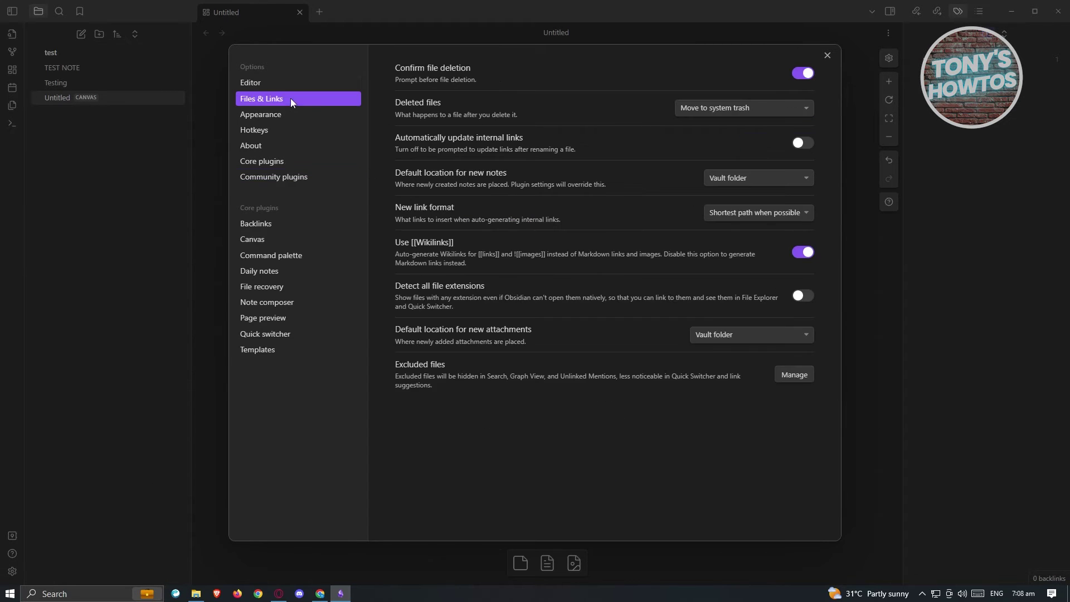
left_click(247, 84)
left_click(827, 55)
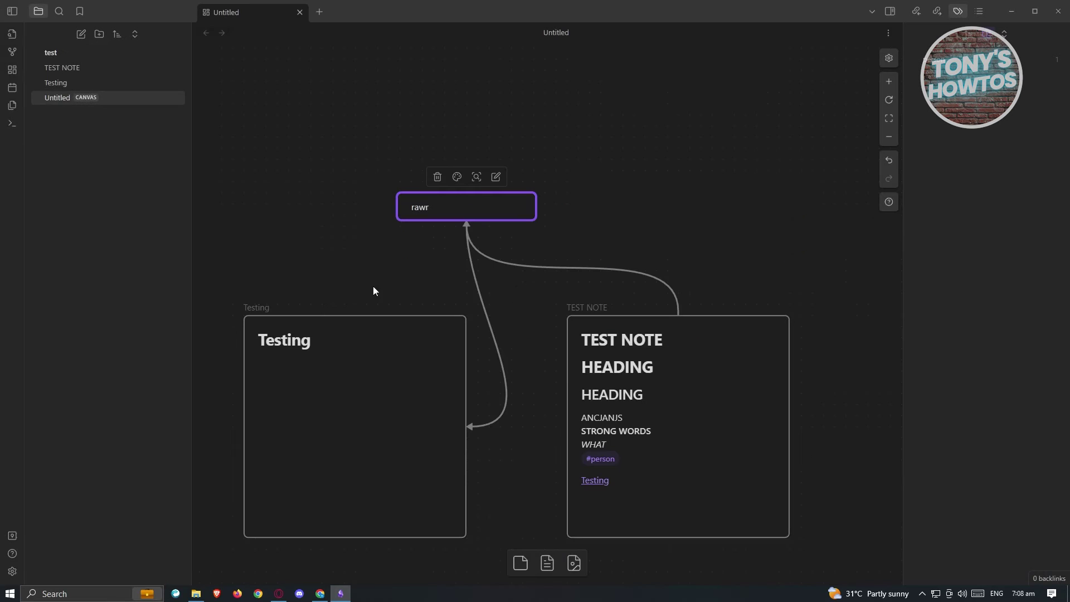
left_click(1058, 12)
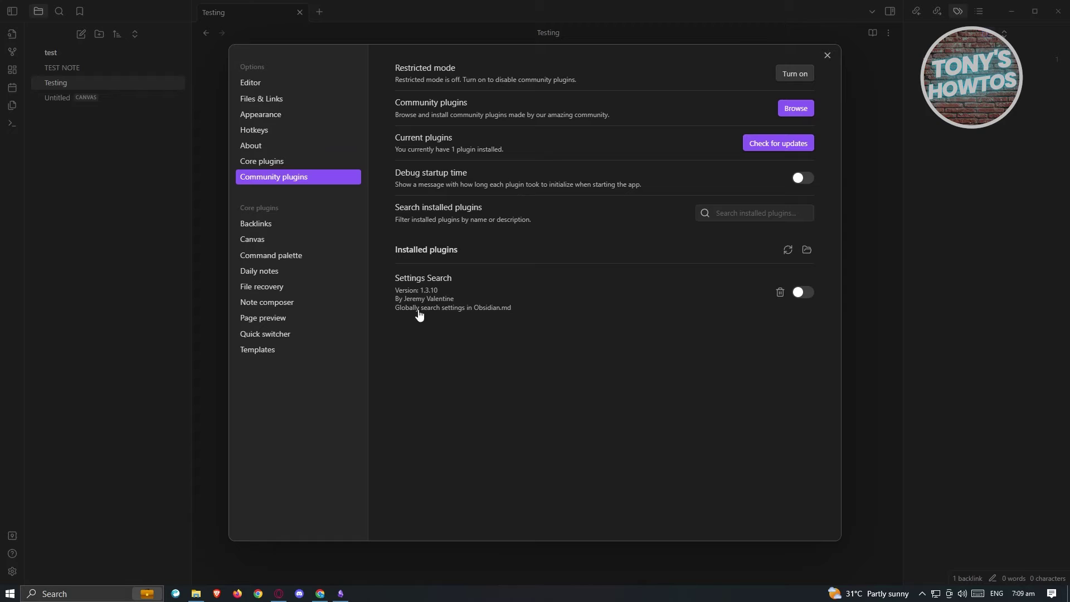
Enable the installed Settings Search plugin and place the cursor in the field for searching settings
left_click(801, 297)
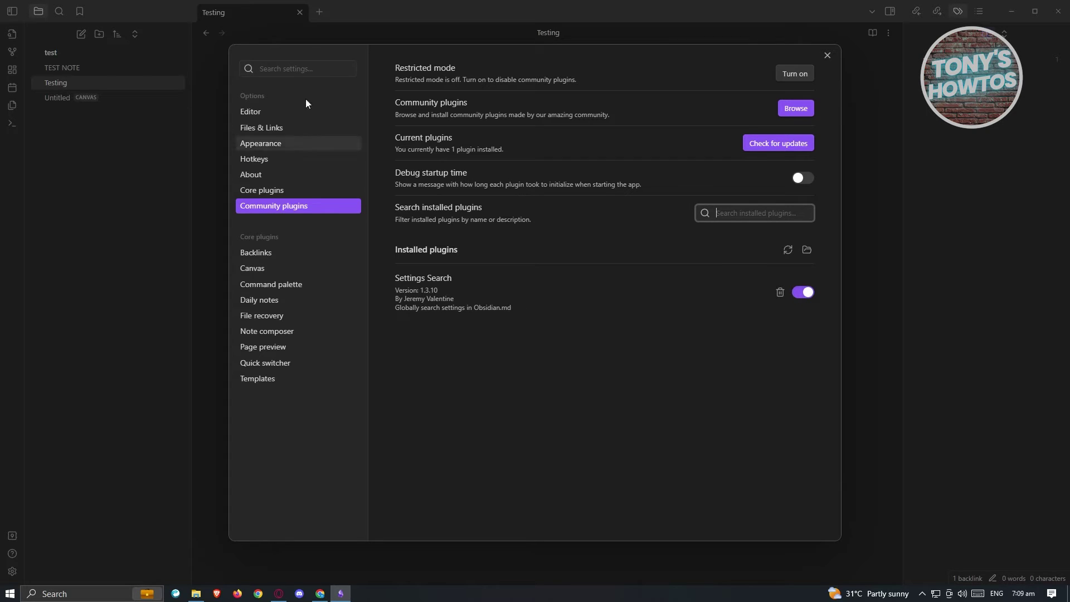
left_click(316, 71)
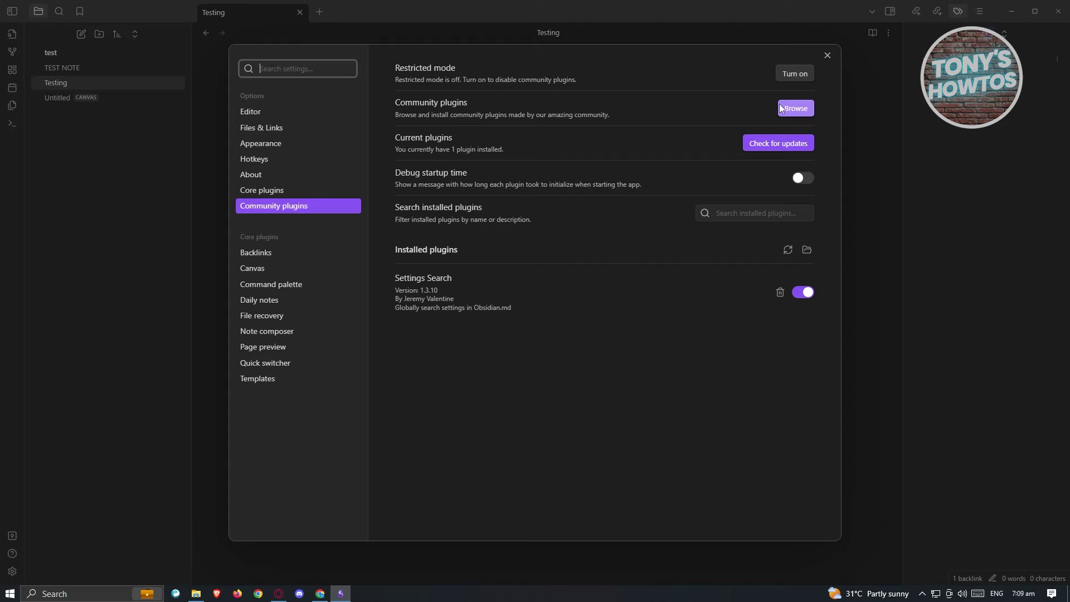
Search the community plugins for "commander" and open the details of the Commander plugin
left_click(795, 108)
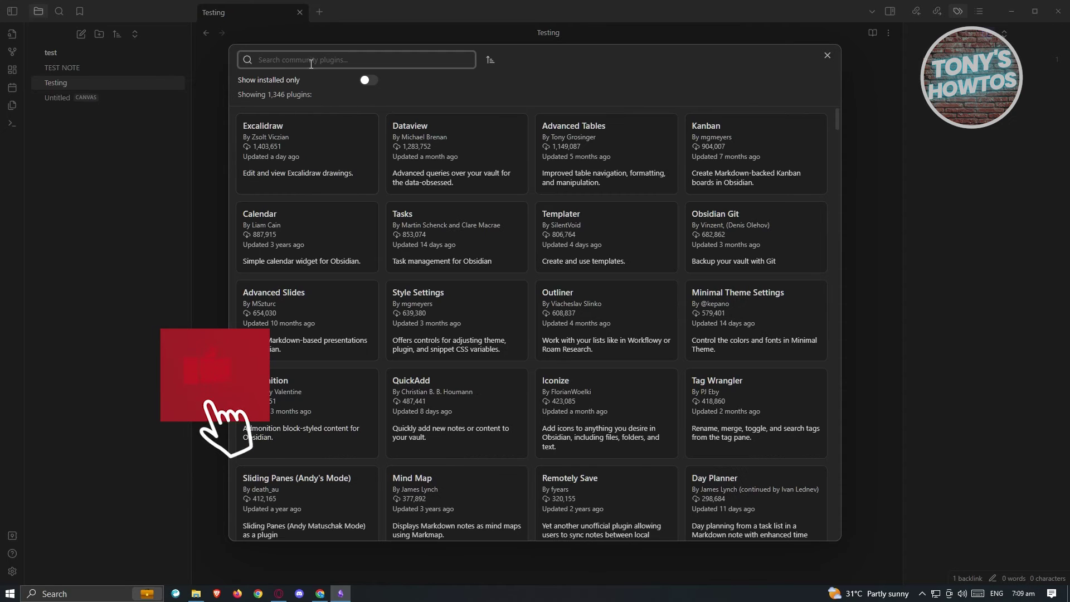
type("c")
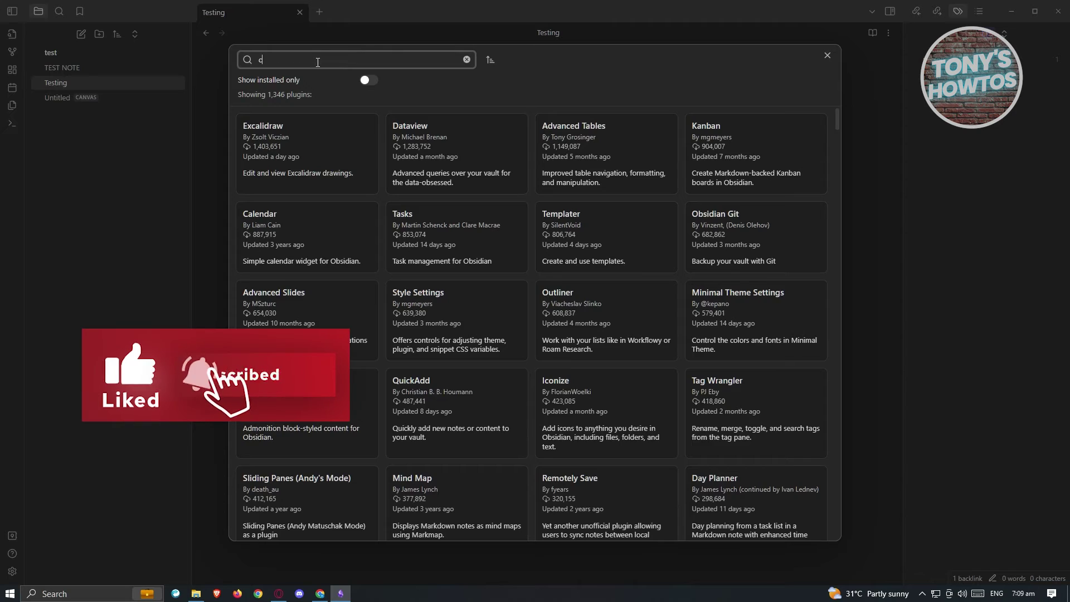
type("ommander")
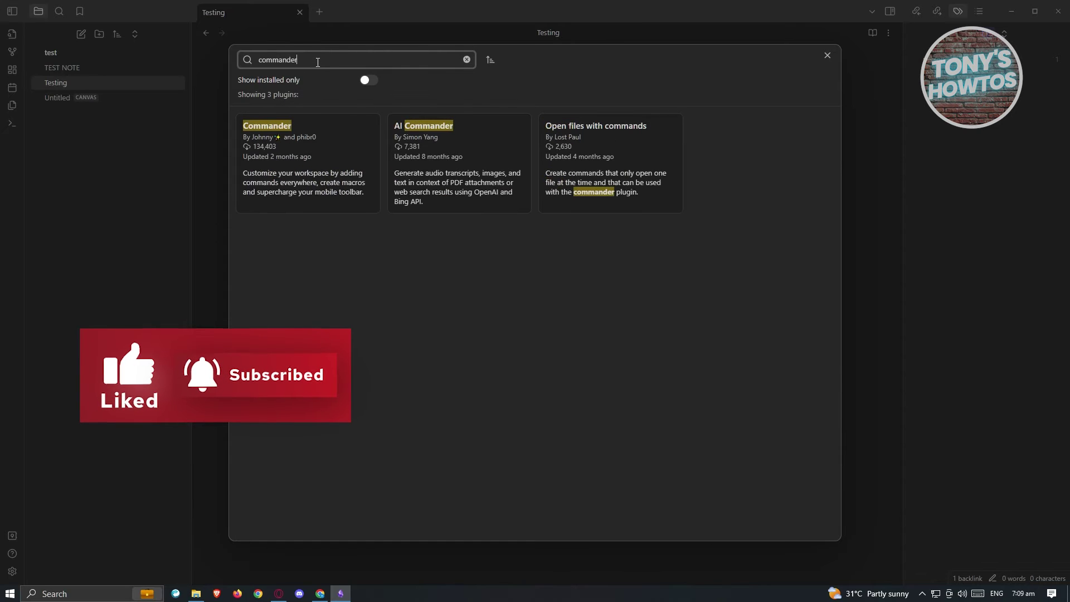
left_click(282, 126)
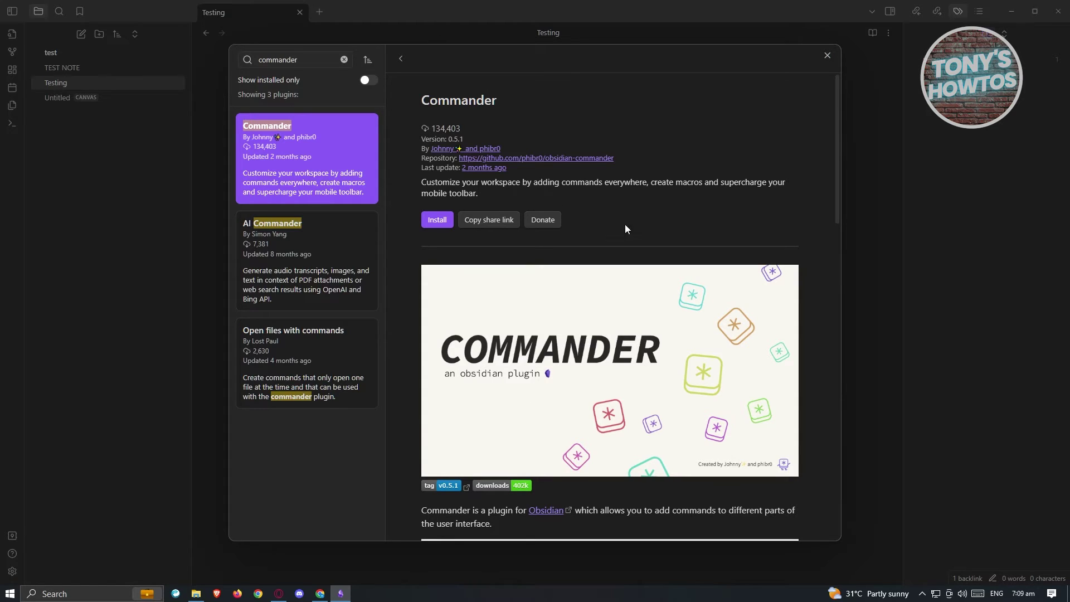
Read through the Commander plugin's description, including where commands can be added, its features and its demo
scroll(625, 224, "down", 1)
scroll(558, 184, "up", 1)
scroll(695, 272, "down", 4)
scroll(697, 271, "down", 2)
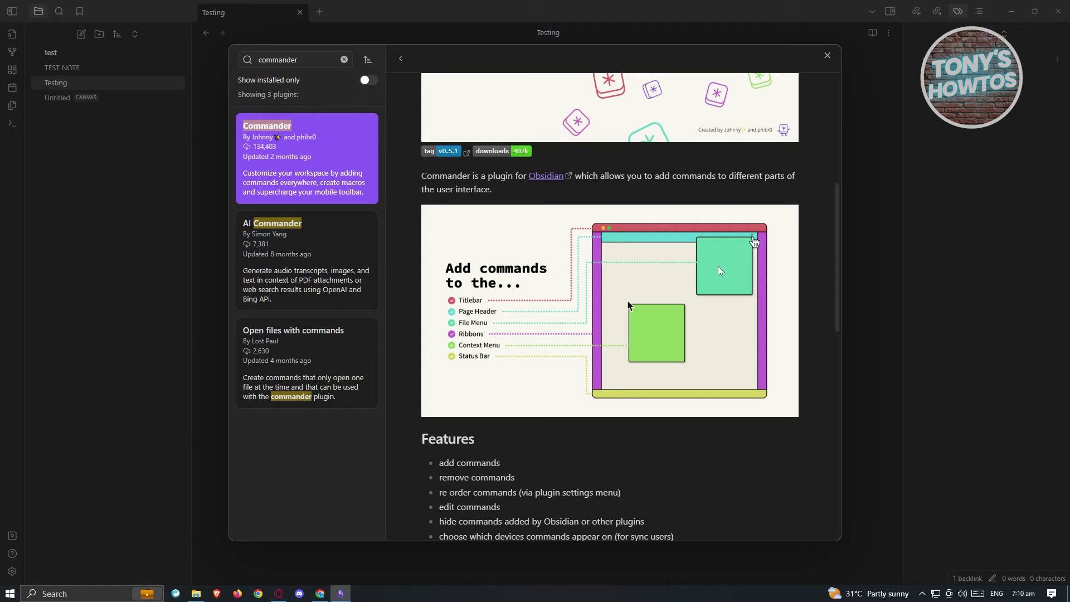
scroll(718, 266, "down", 3)
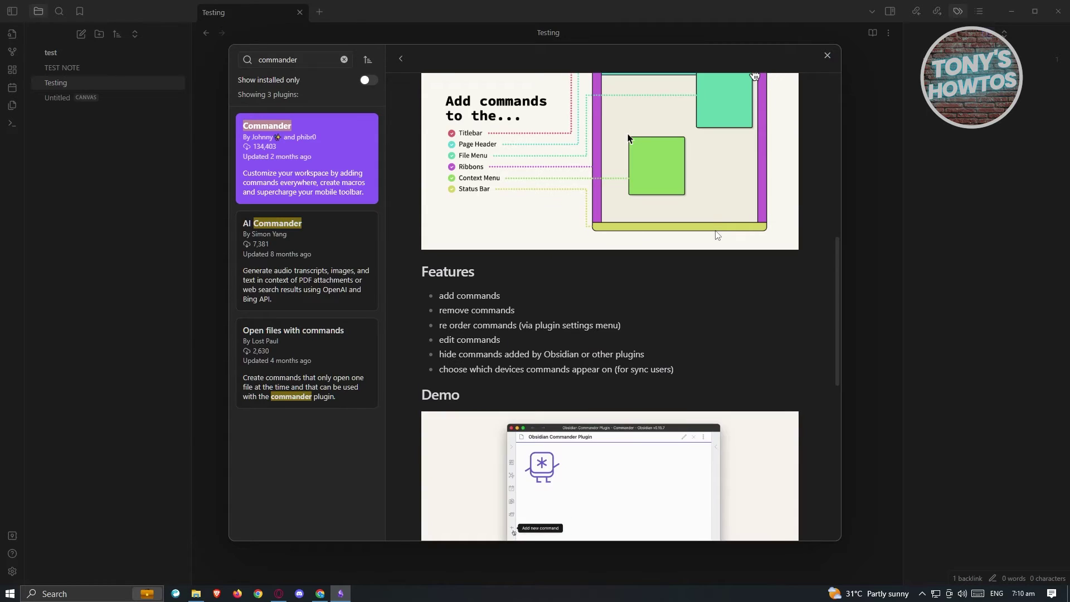
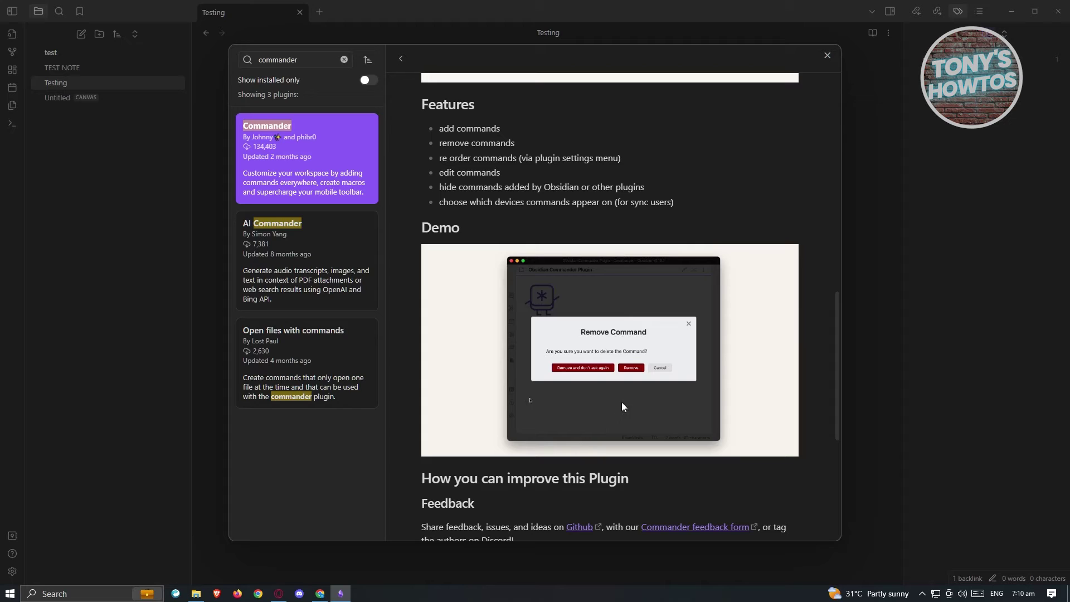
scroll(685, 248, "down", 4)
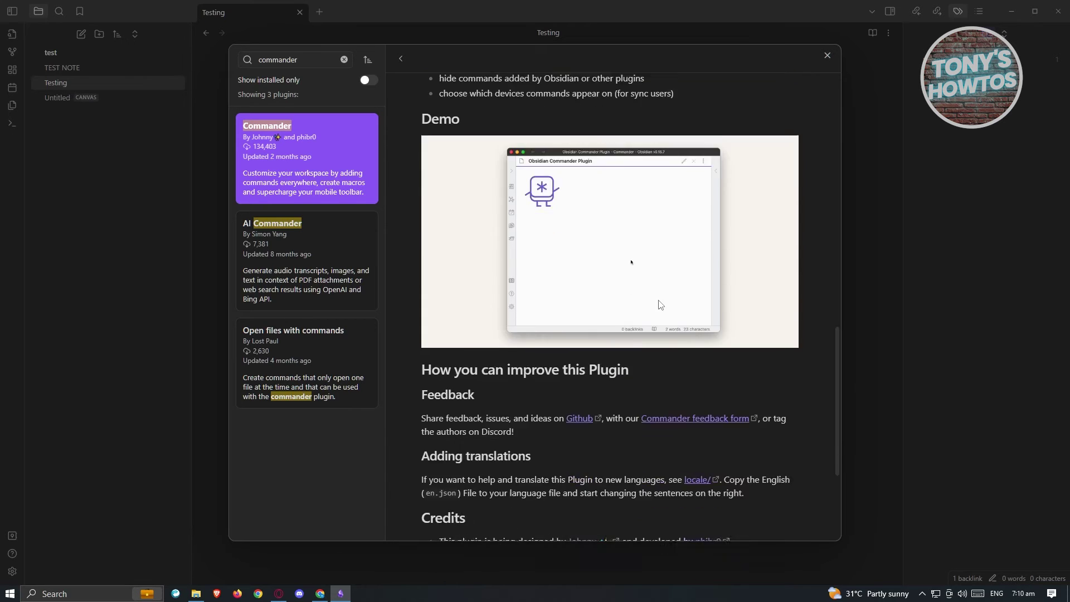
scroll(675, 334, "up", 15)
scroll(673, 349, "up", 2)
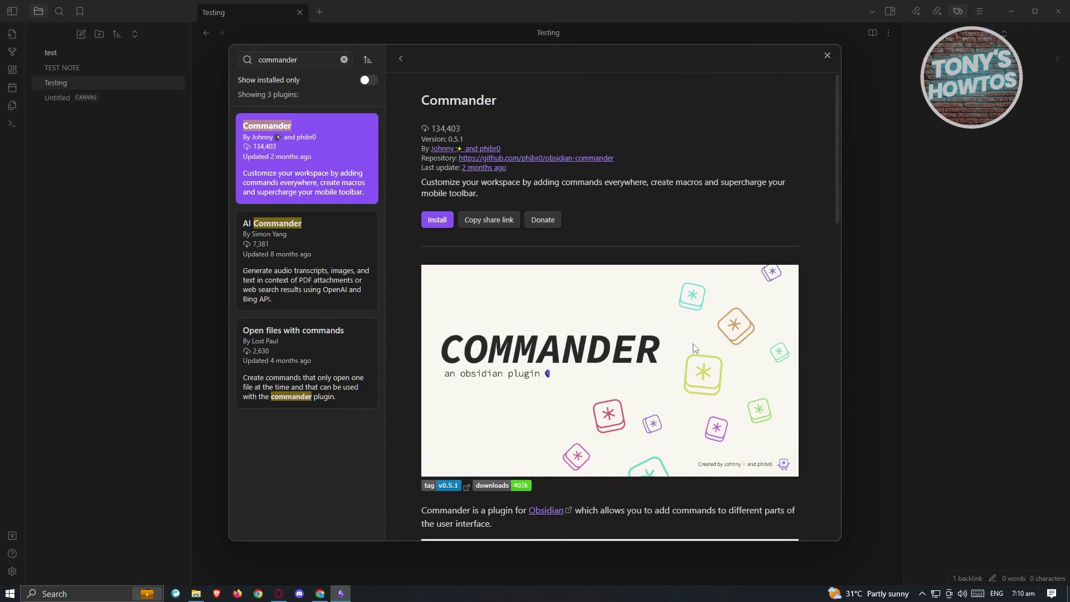
Install the Commander plugin, enable it among the installed plugins, and close the settings
left_click(445, 220)
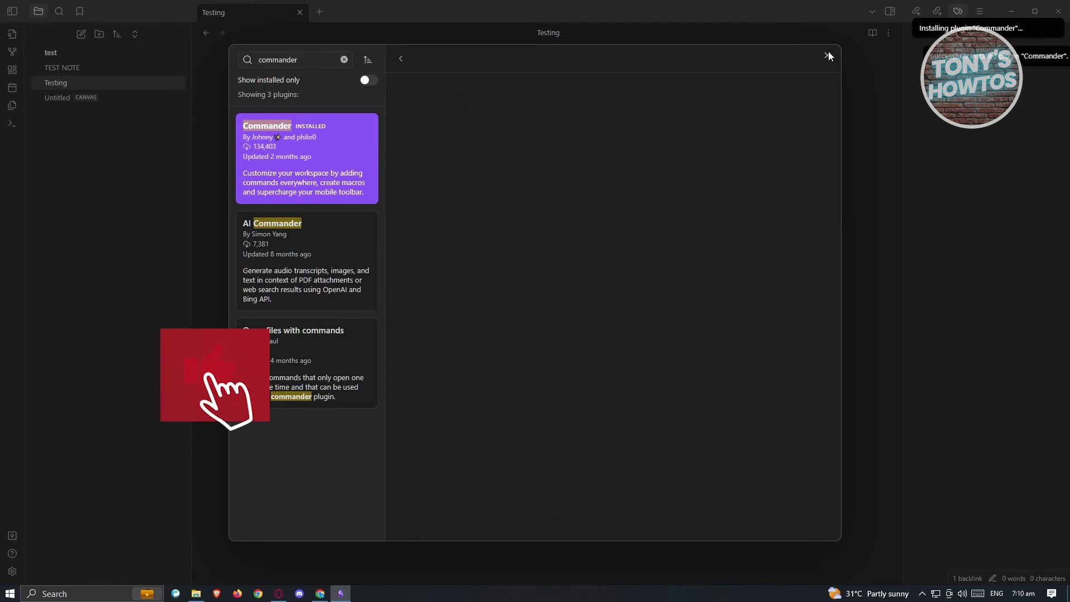
key("Escape")
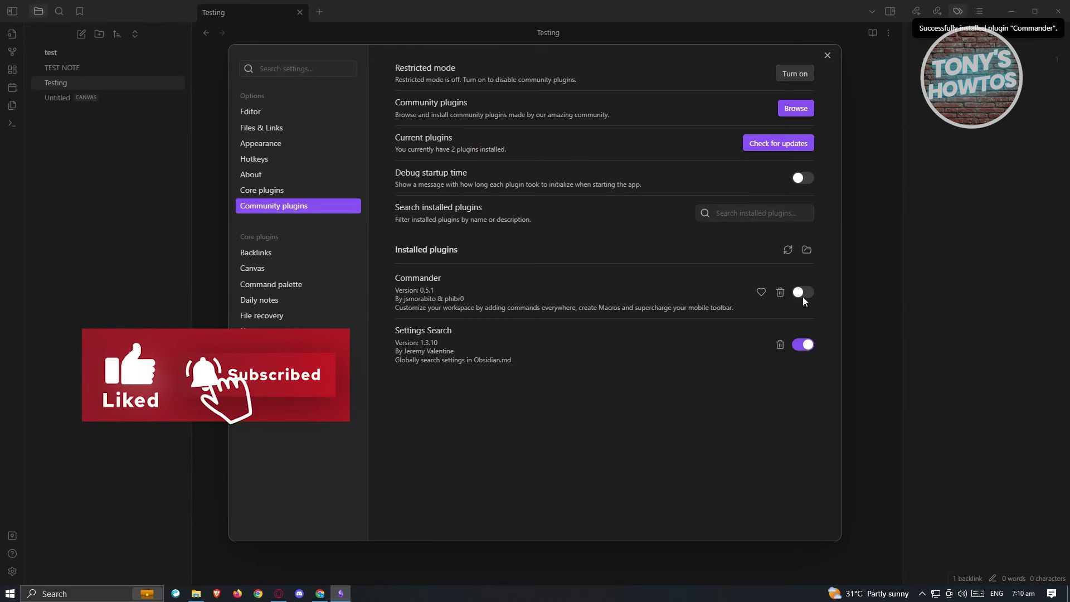
left_click(802, 293)
left_click(827, 56)
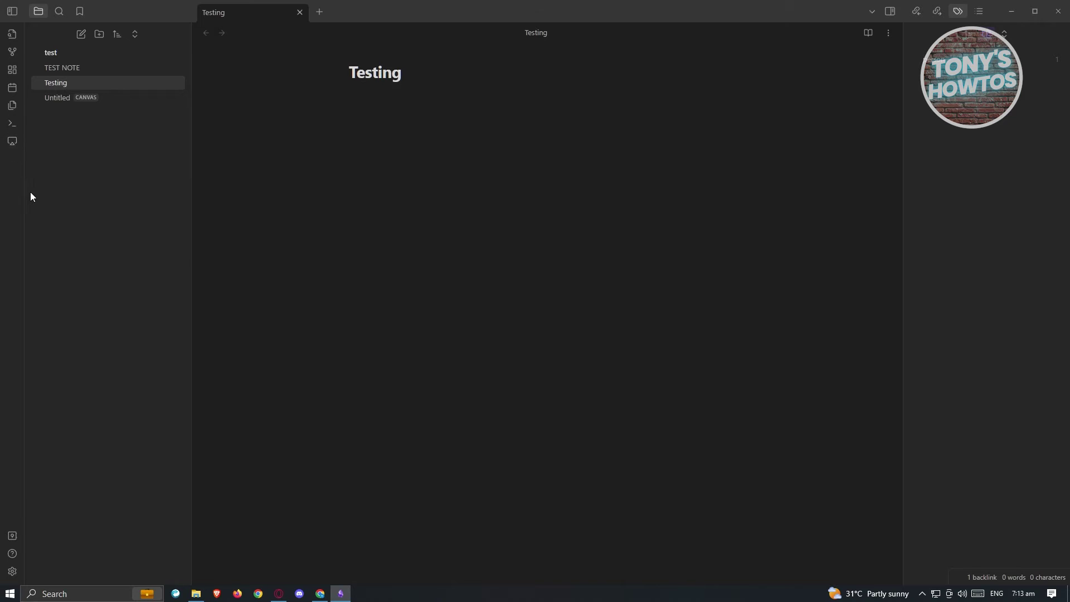
Review Commander's settings for the tab bar, status bar, editor menu and ribbon, and close the settings
left_click(15, 570)
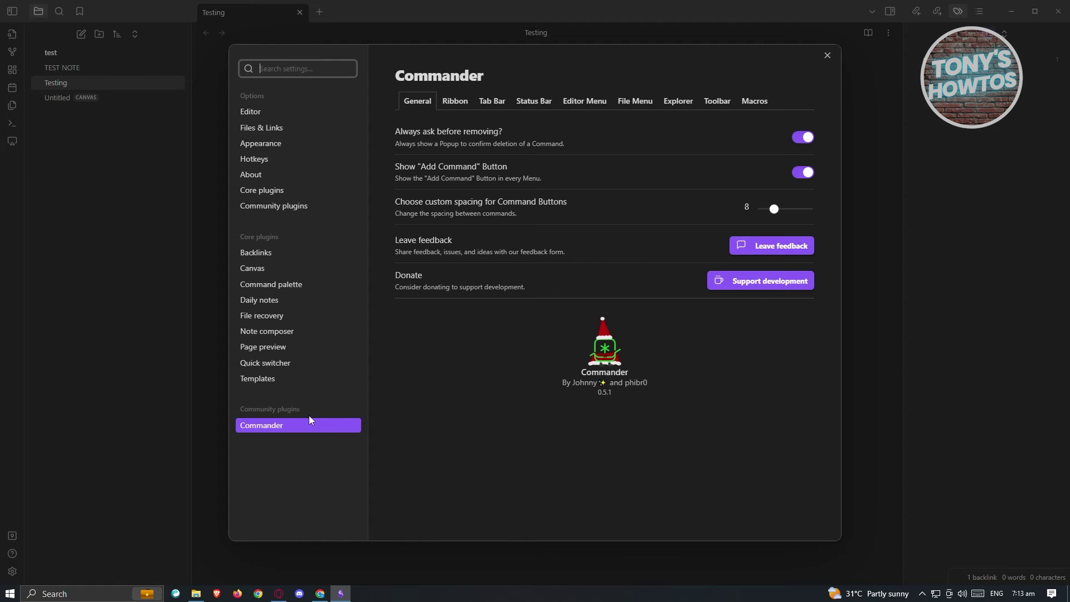
left_click(466, 104)
left_click(494, 105)
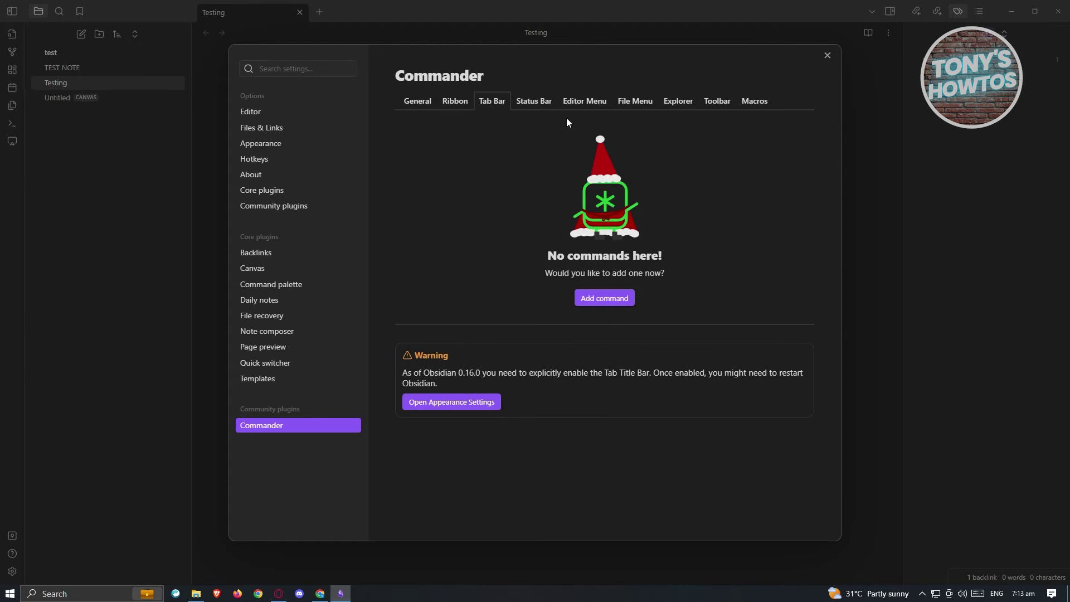
left_click(547, 107)
left_click(577, 110)
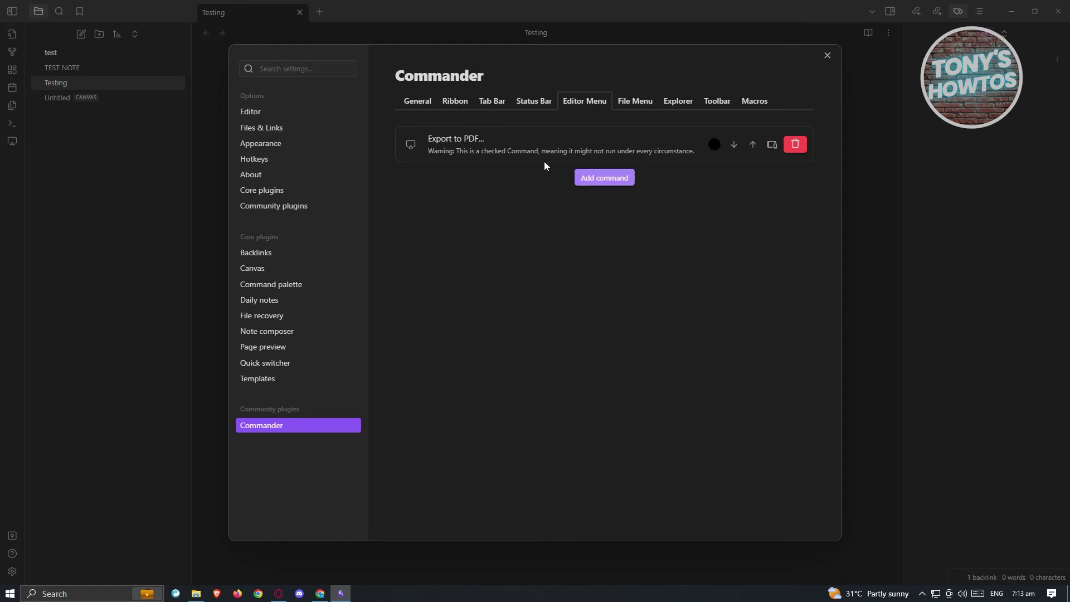
left_click(454, 104)
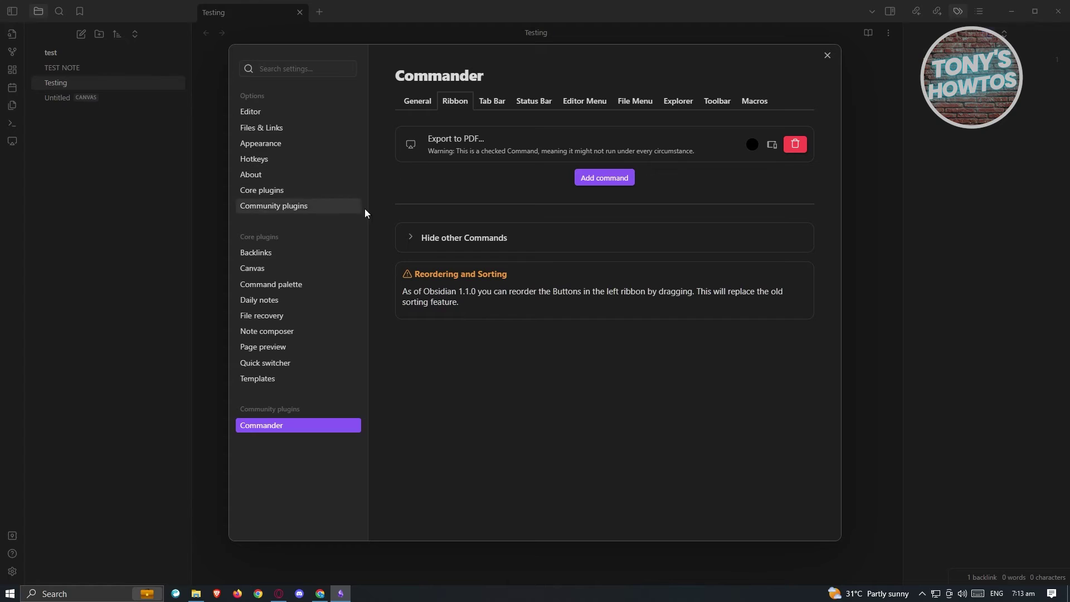
left_click(829, 56)
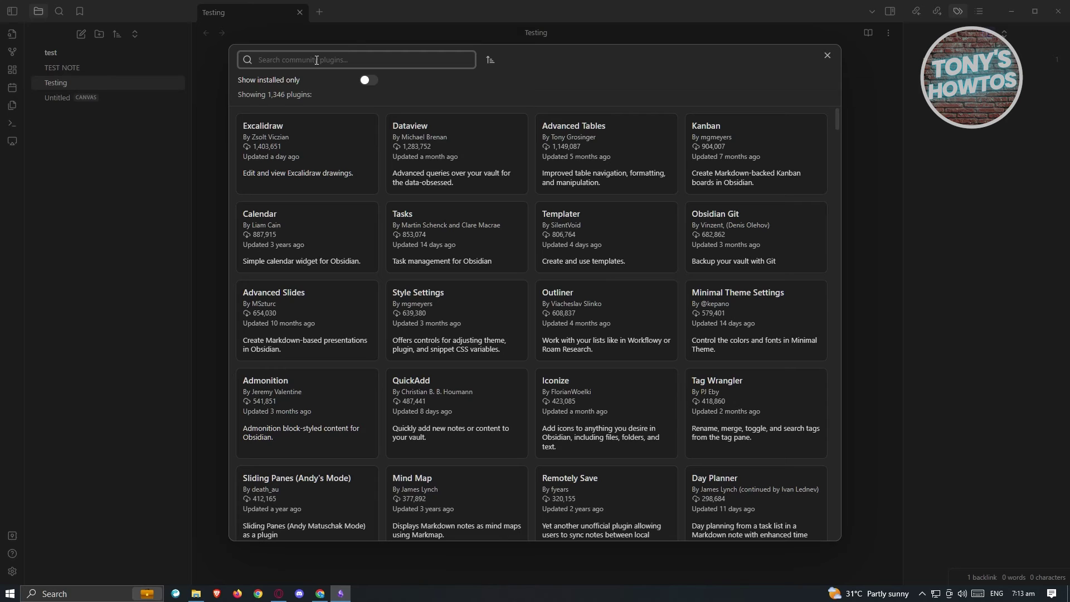
Search the community plugins for "dataview" and read the Dataview plugin's description and its query examples
type("dataview")
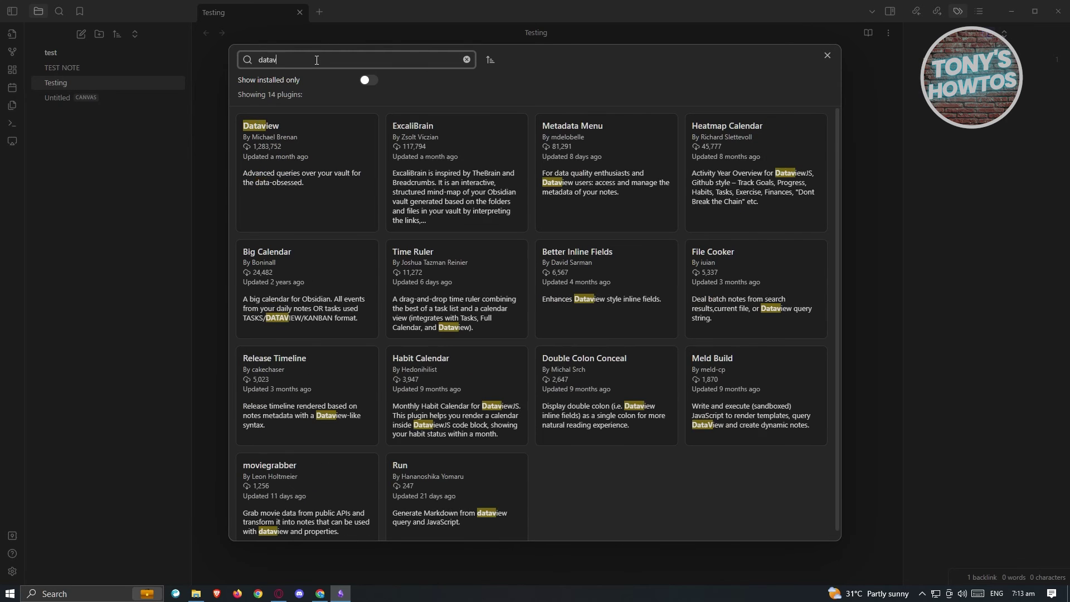
left_click(265, 127)
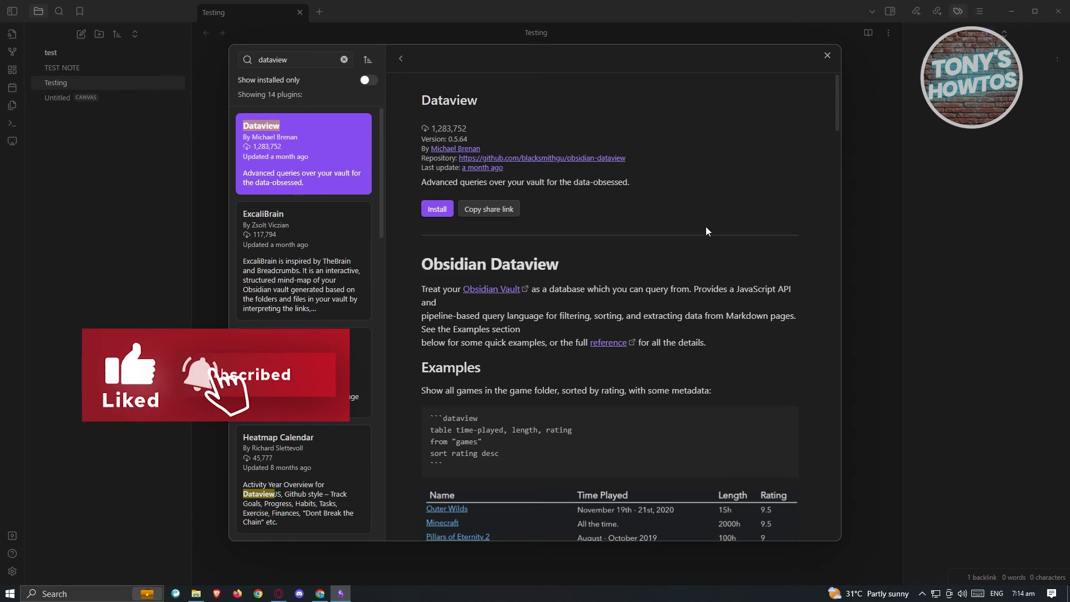
scroll(729, 325, "down", 1)
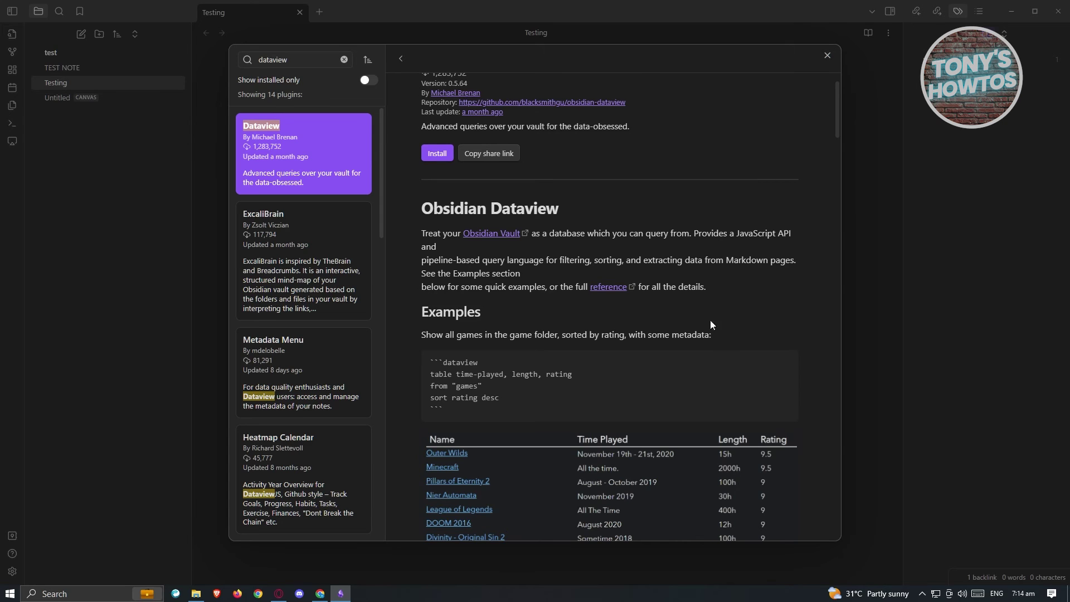
scroll(735, 317, "down", 4)
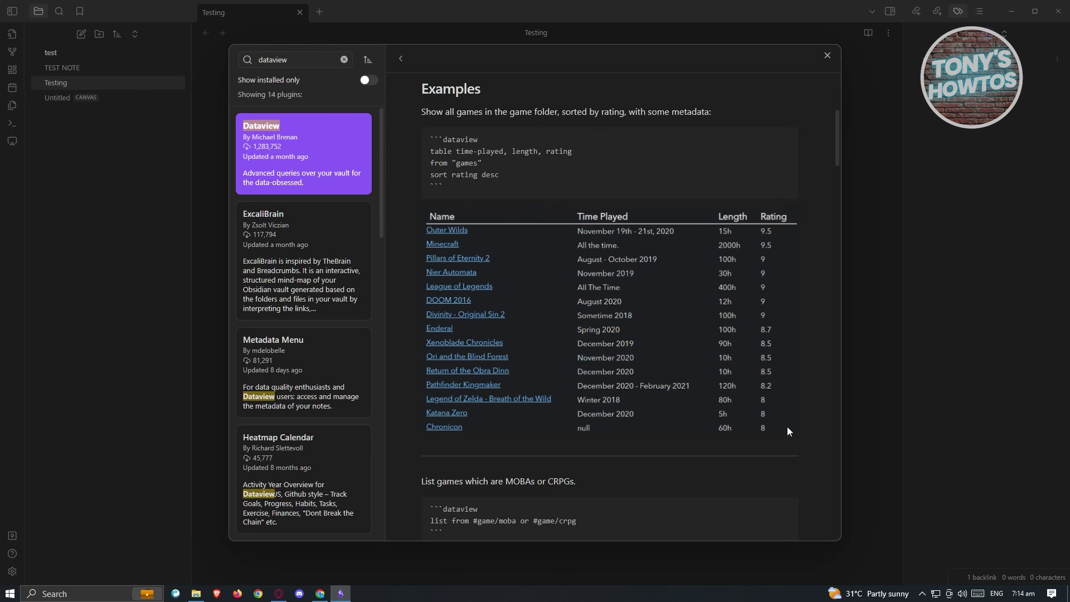
scroll(624, 385, "down", 4)
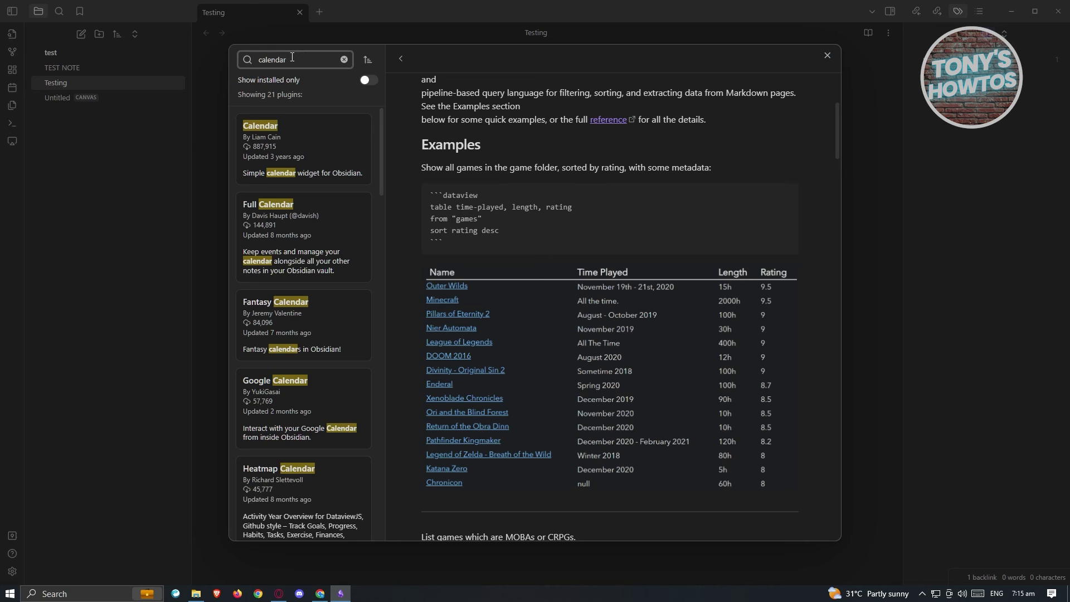
Search the community plugins for "calendar", view the Calendar plugin's details, and clear the search
left_click(345, 137)
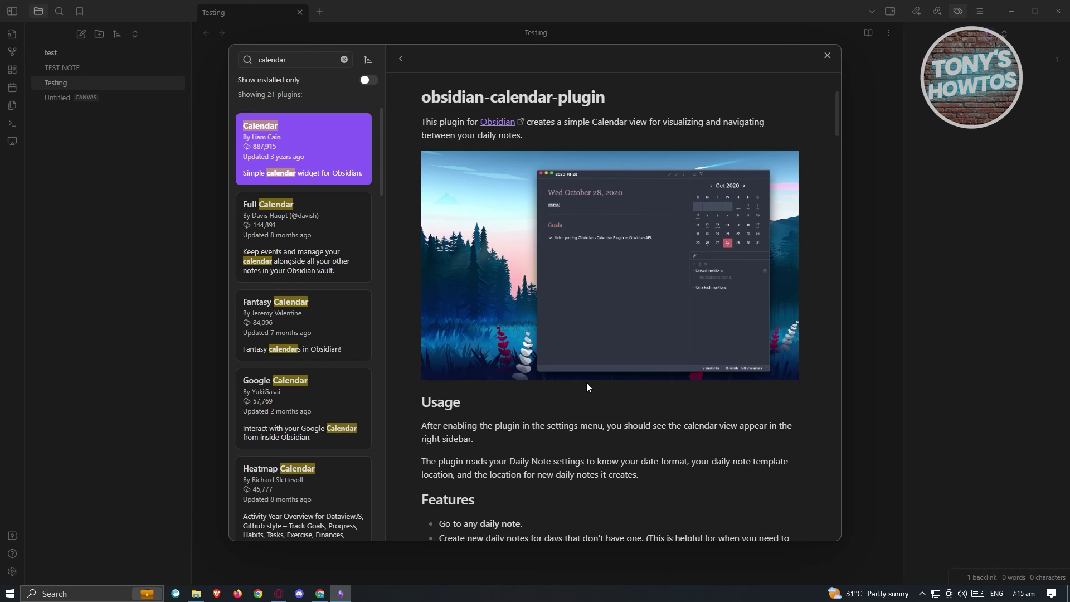
left_click(343, 59)
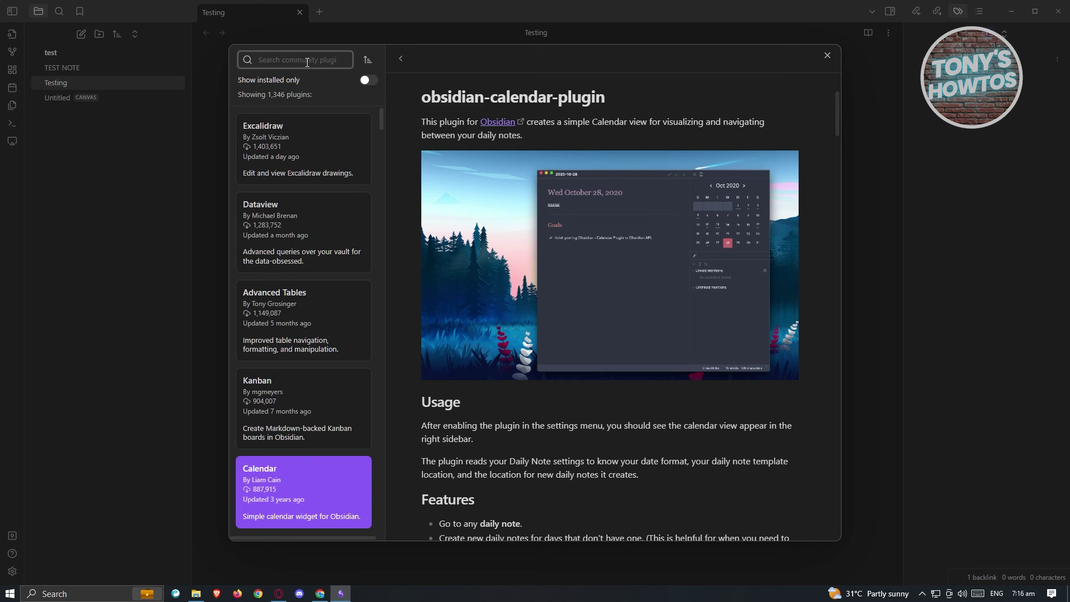
Search the community plugins for "book search" and install the Book Search plugin
type("book")
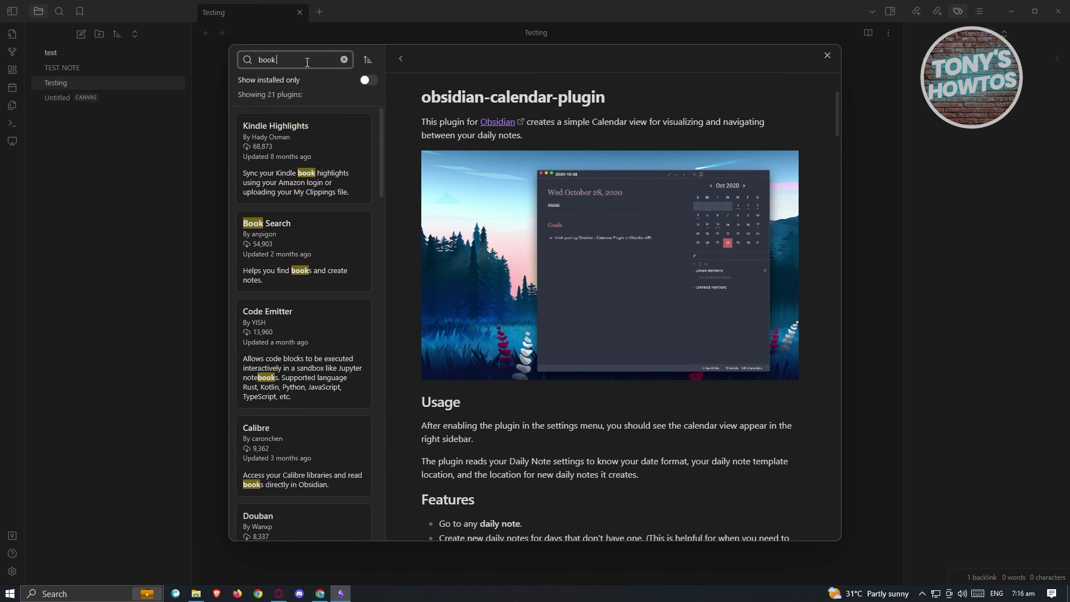
type(" search")
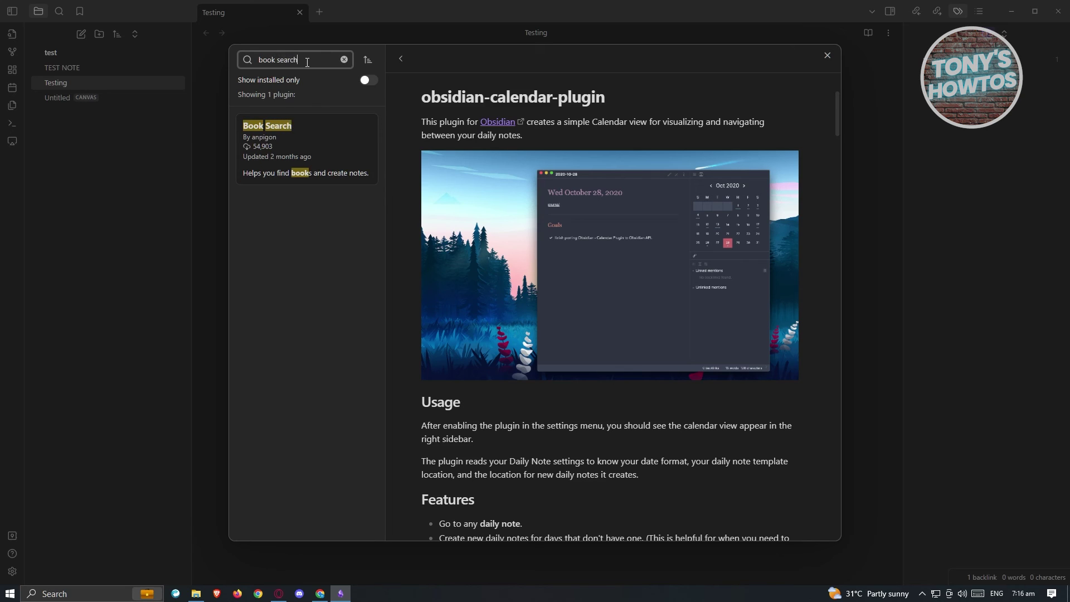
left_click(318, 148)
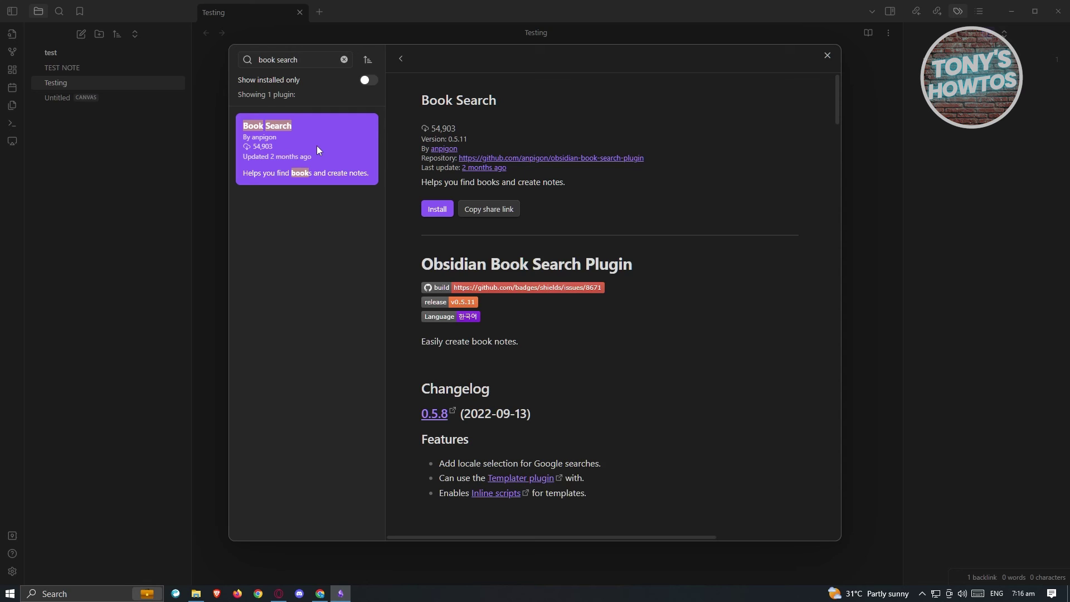
left_click(434, 210)
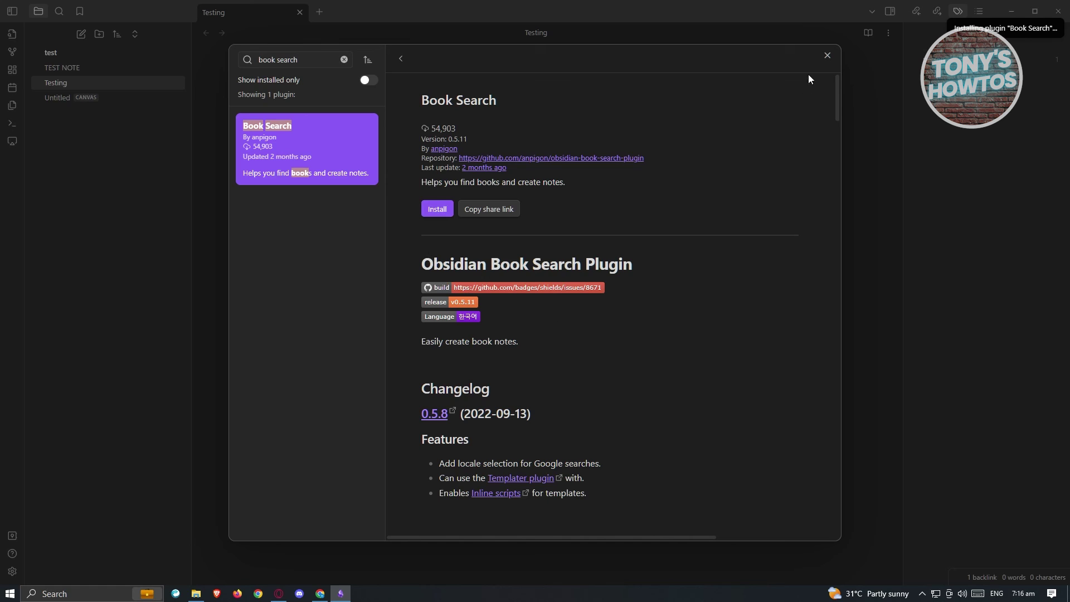
Enable Book Search among the installed plugins and close the settings
left_click(827, 56)
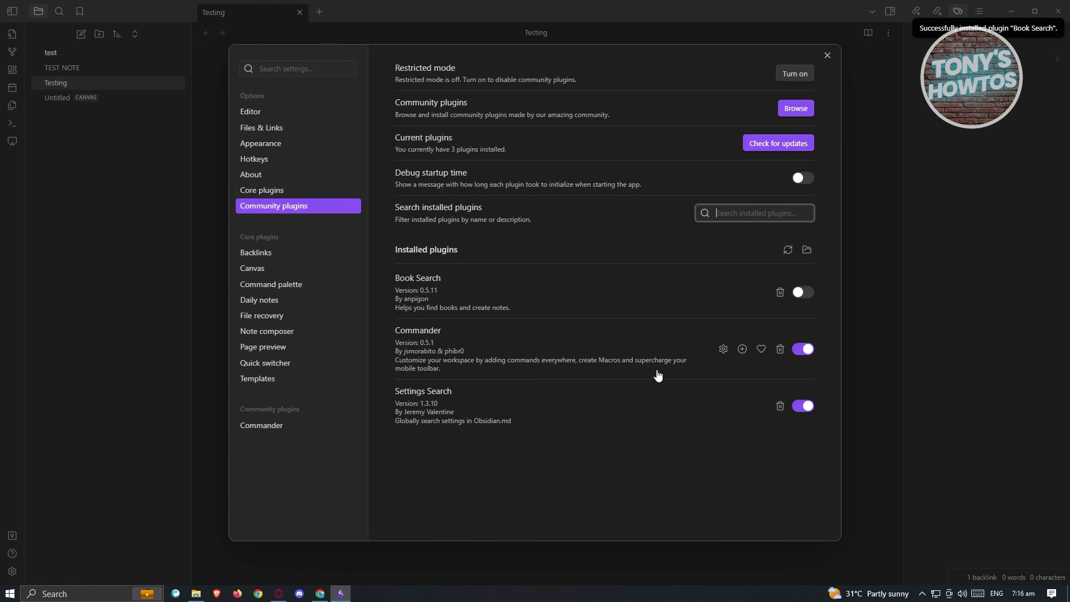
left_click(803, 293)
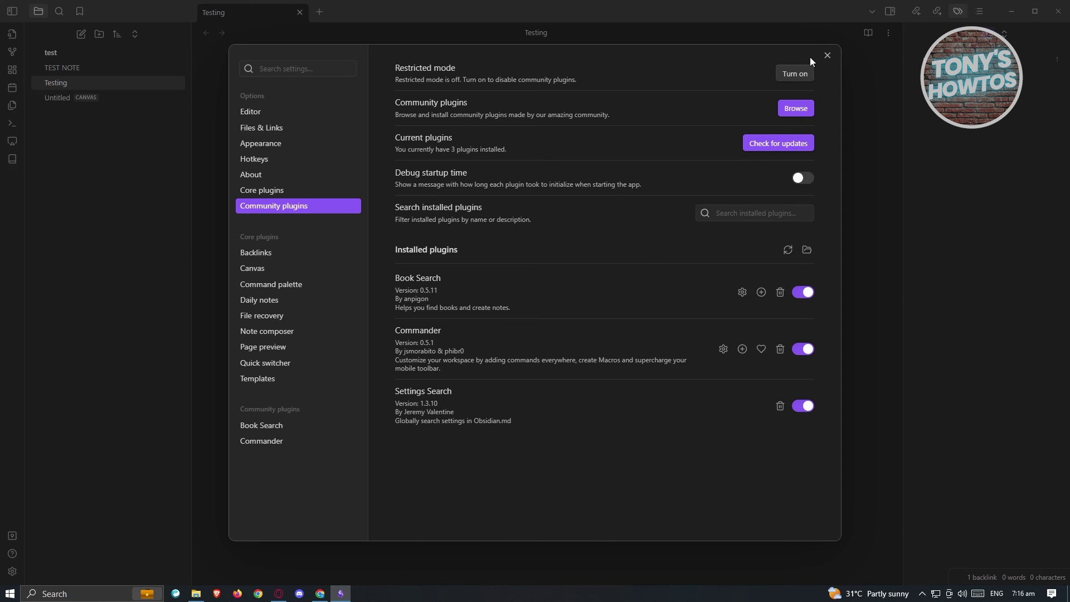
left_click(827, 56)
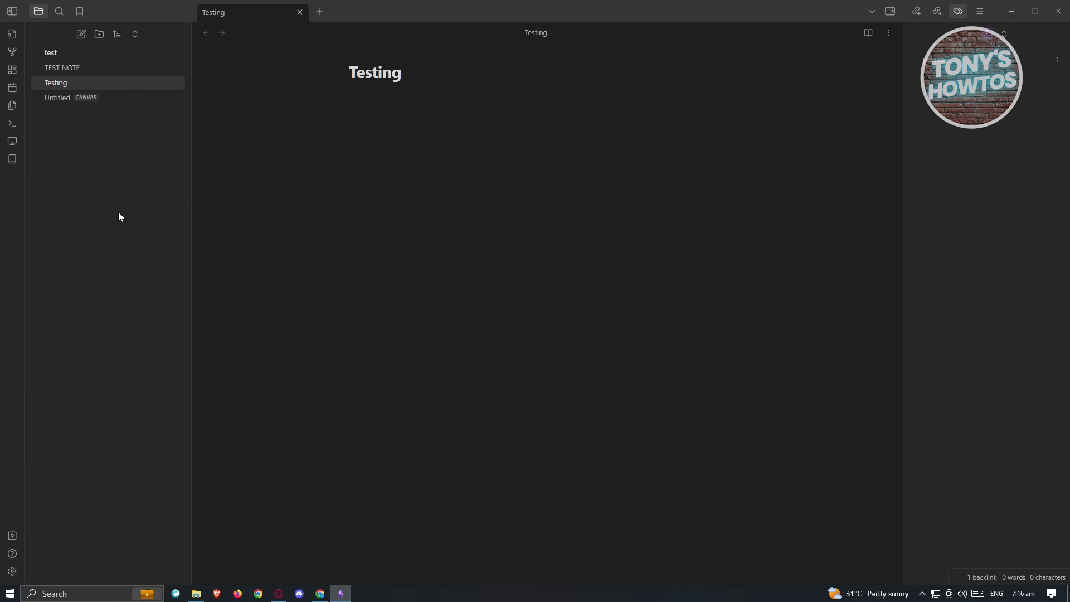
Use Book Search to look up "hunger games" and create a note from the 2004 result titled Hunger Games
left_click(11, 161)
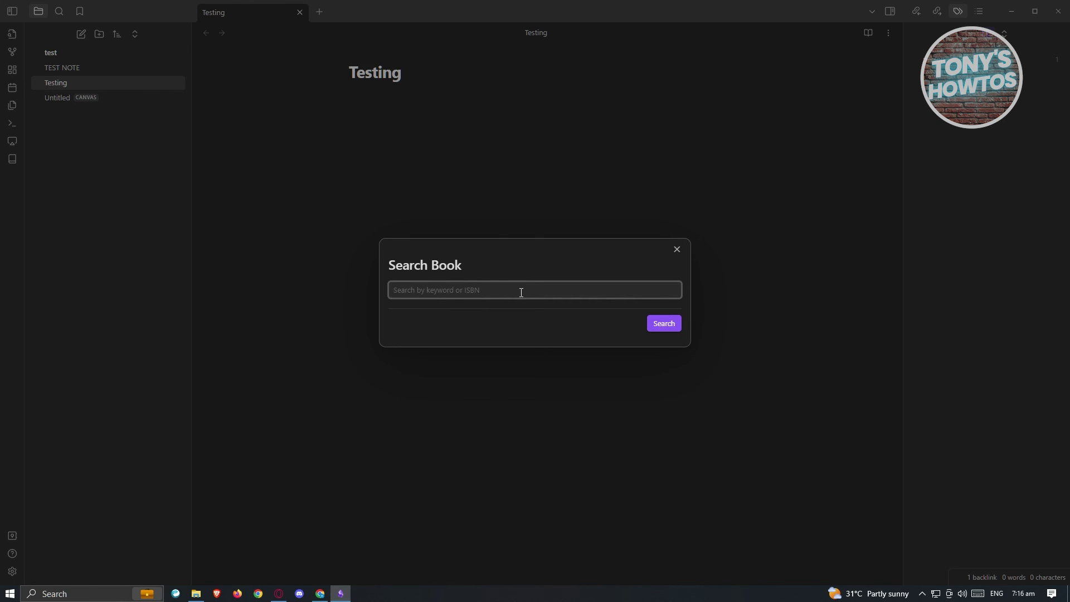
type("hunger games")
key("Return")
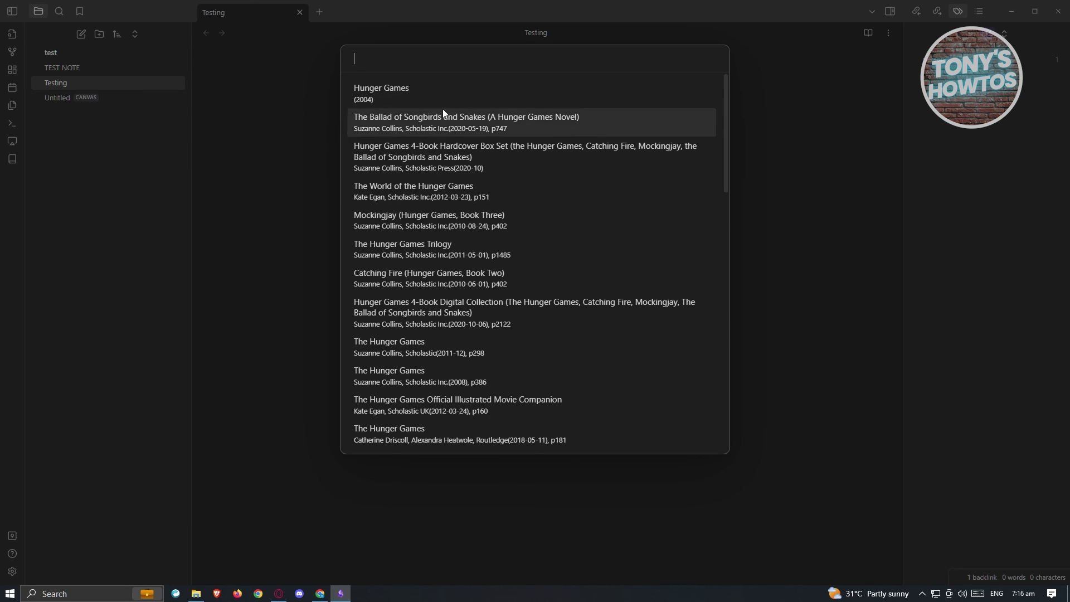
left_click(450, 92)
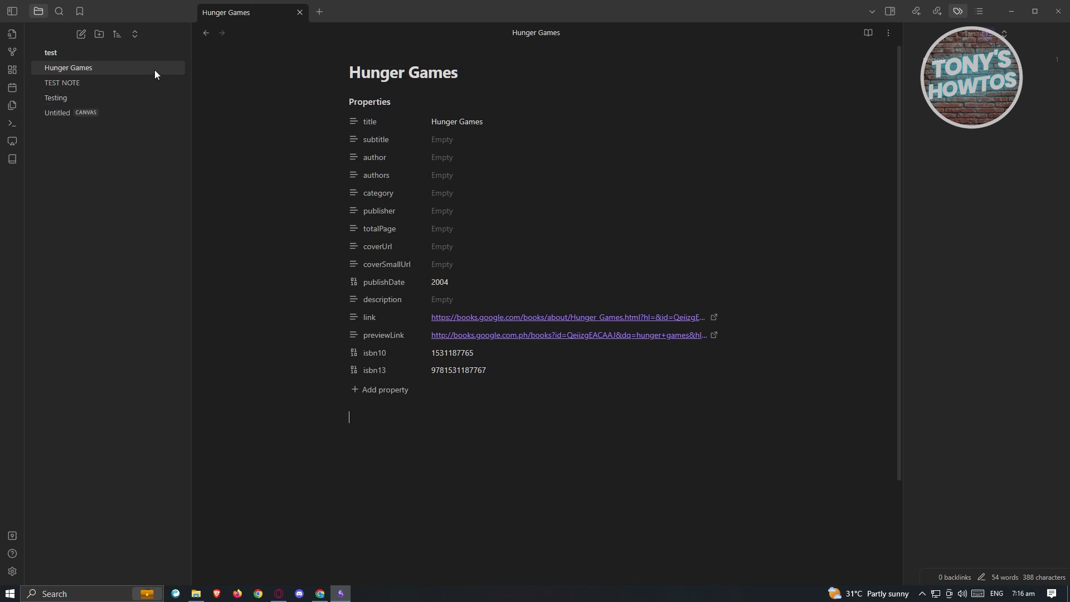
Create another book note with Book Search, for the 2011-12 Scholastic edition of The Hunger Games by Suzanne Collins
left_click(15, 159)
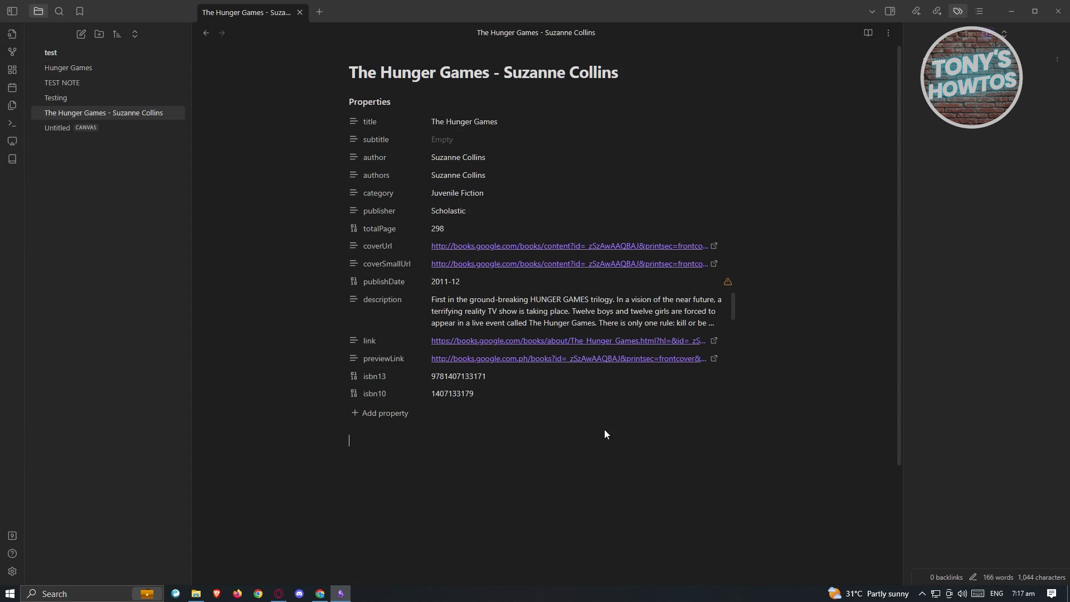